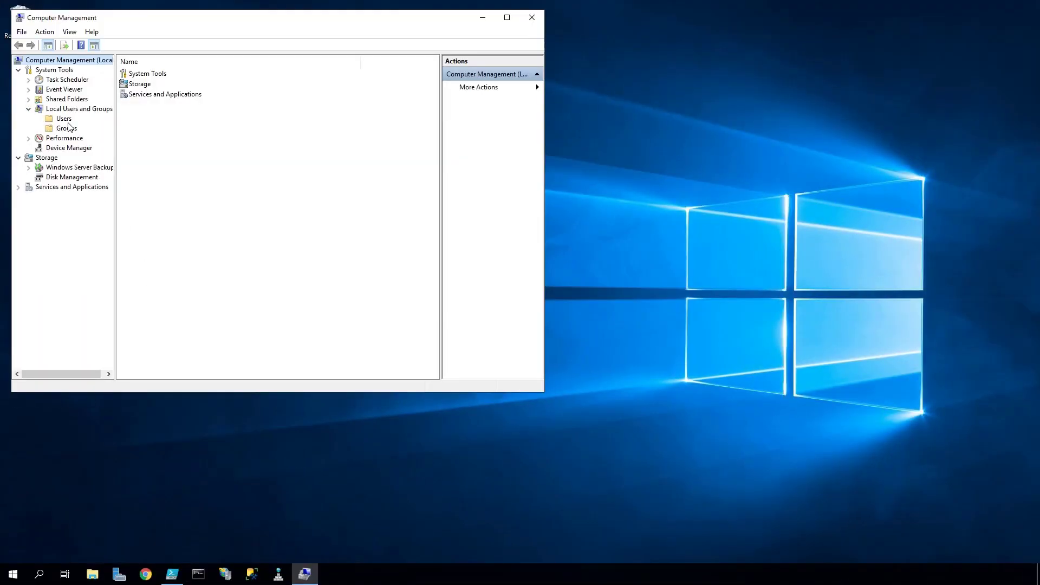
- Start a new local user named pwsbackups, then enter and confirm the account password
click(95, 128)
text(pwsbackups)
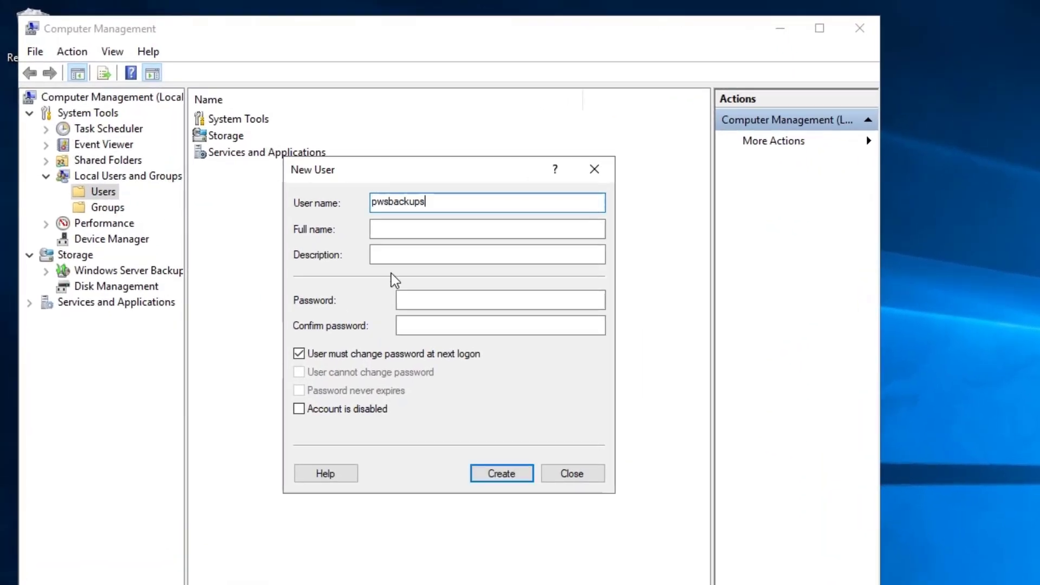
click(429, 298)
text(********)
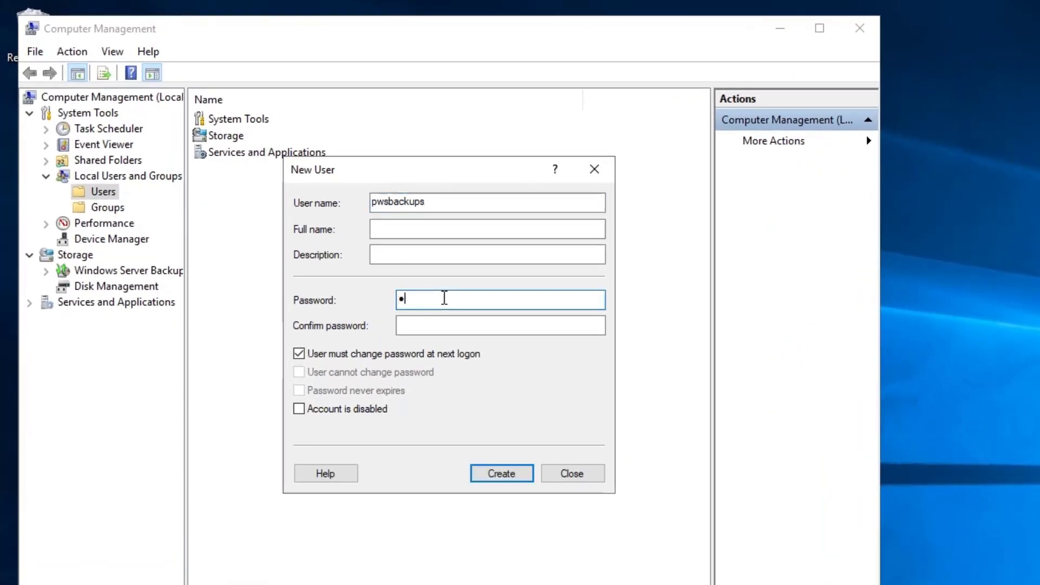
text(**)
key(Tab)
text(********)
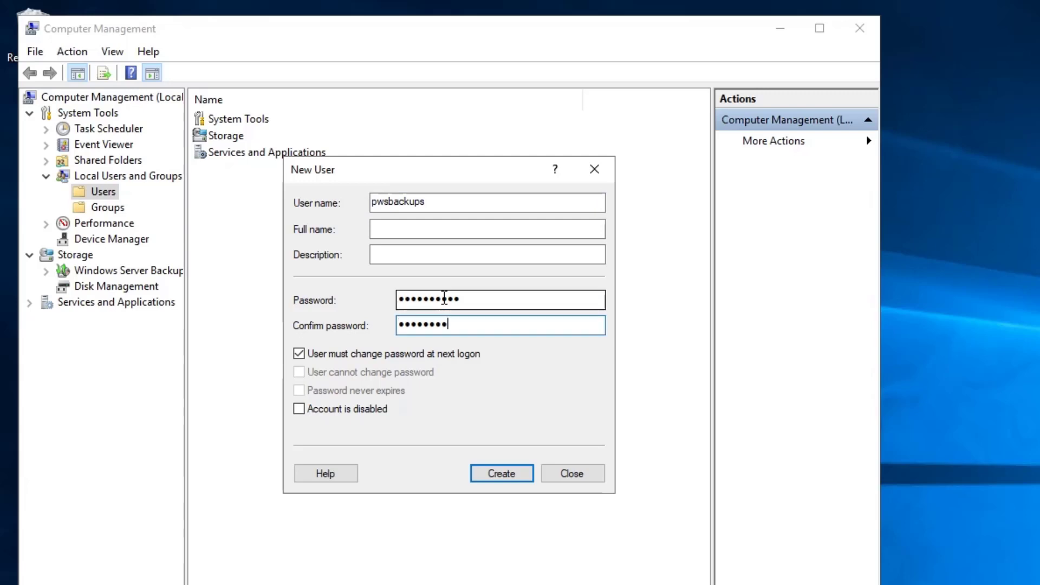
text(**)
- Turn off the forced password change at next logon, set the password to never expire, and create the user
click(298, 353)
click(378, 391)
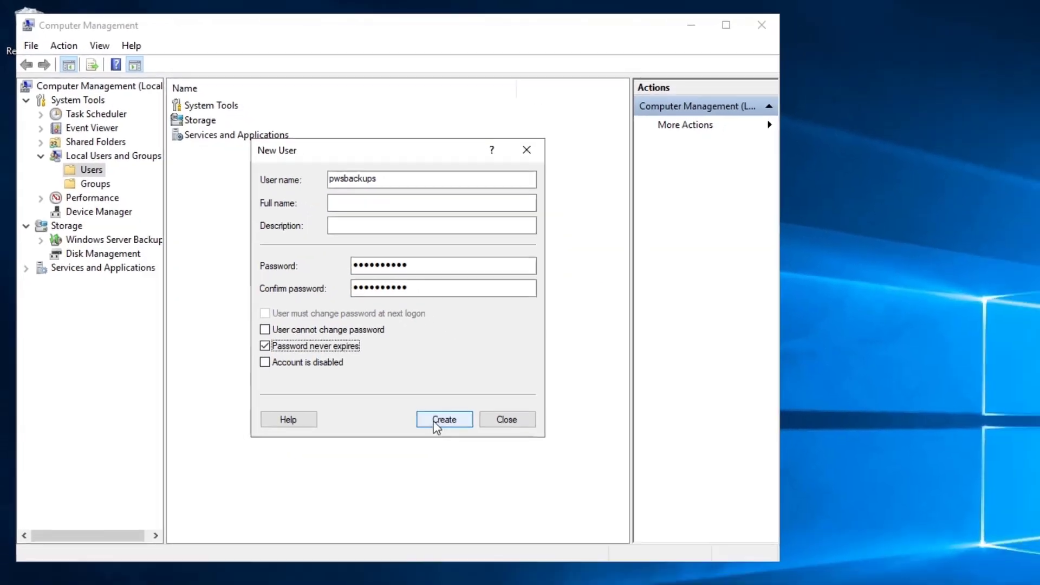
click(502, 473)
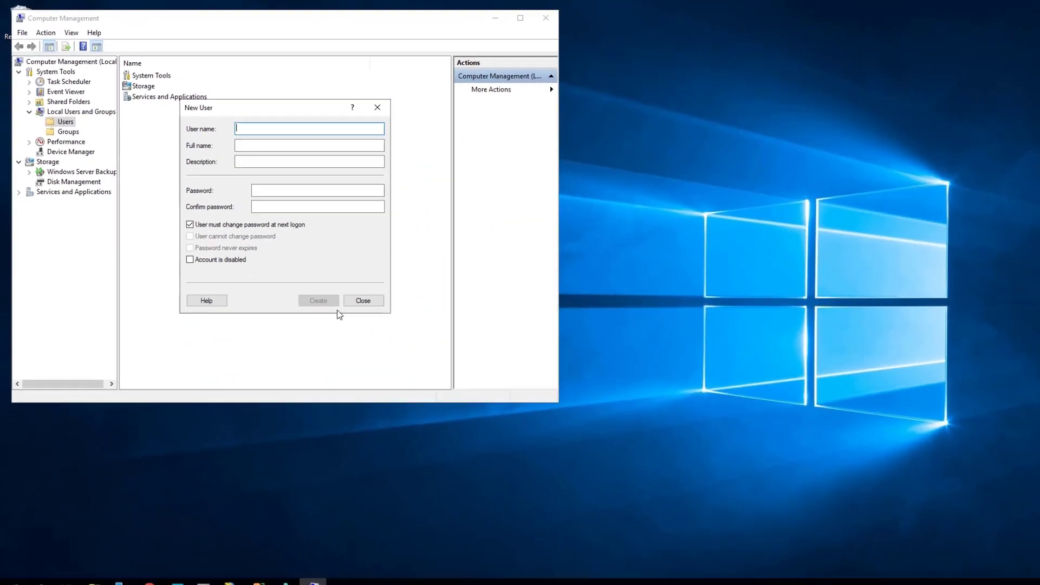
click(572, 473)
click(532, 17)
- In File Explorer, create a folder named Backups on Local Disk (C:)
click(92, 574)
click(199, 264)
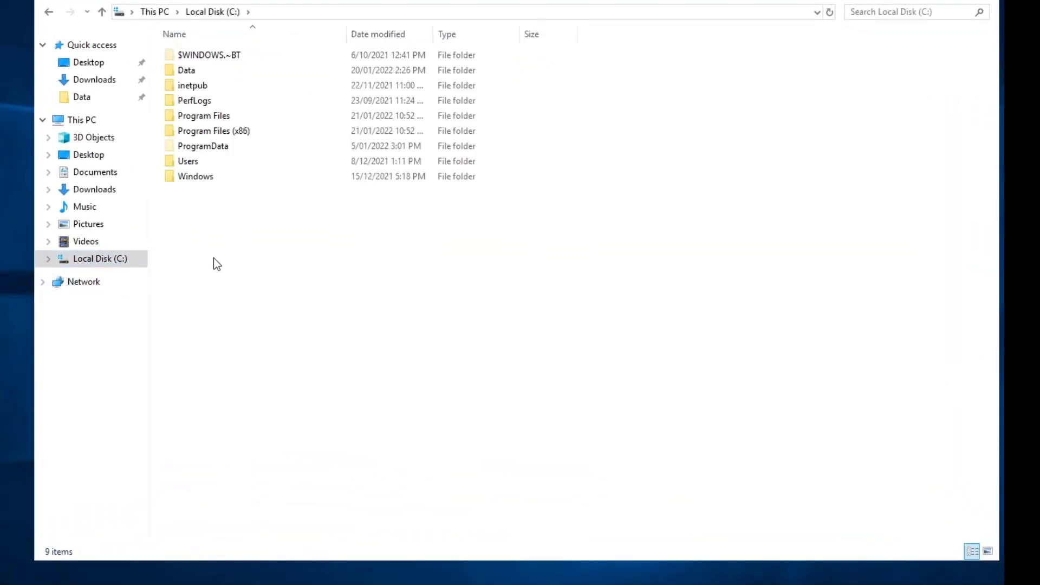
right_click(302, 264)
click(365, 398)
text(Backups)
key(Return)
- Start adding an account to the Backups folder's security permissions, with DEMOSERVER01 as the lookup location
right_click(242, 190)
click(283, 433)
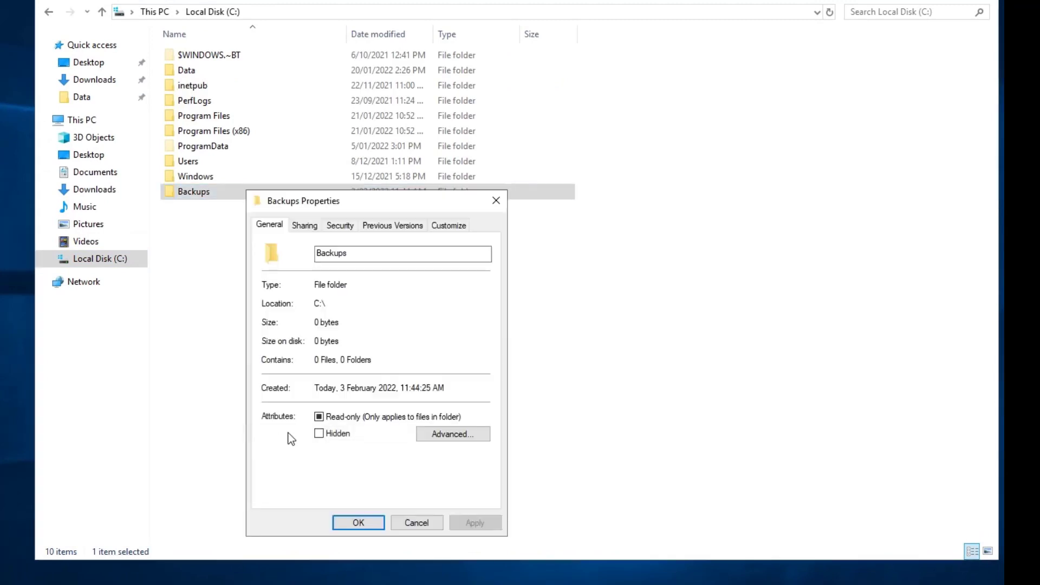
click(341, 226)
click(444, 349)
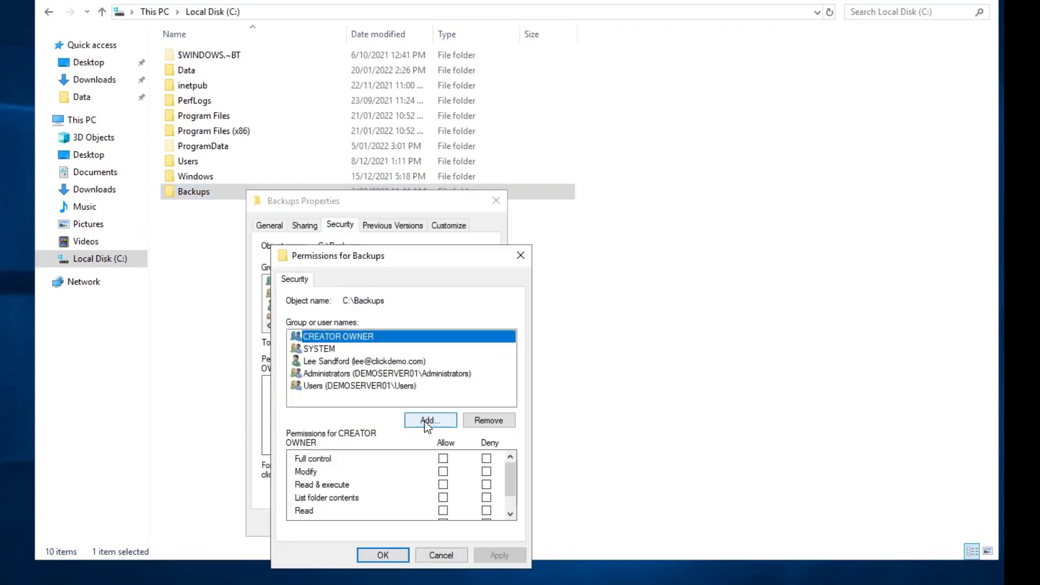
click(427, 416)
click(566, 349)
click(366, 388)
click(543, 509)
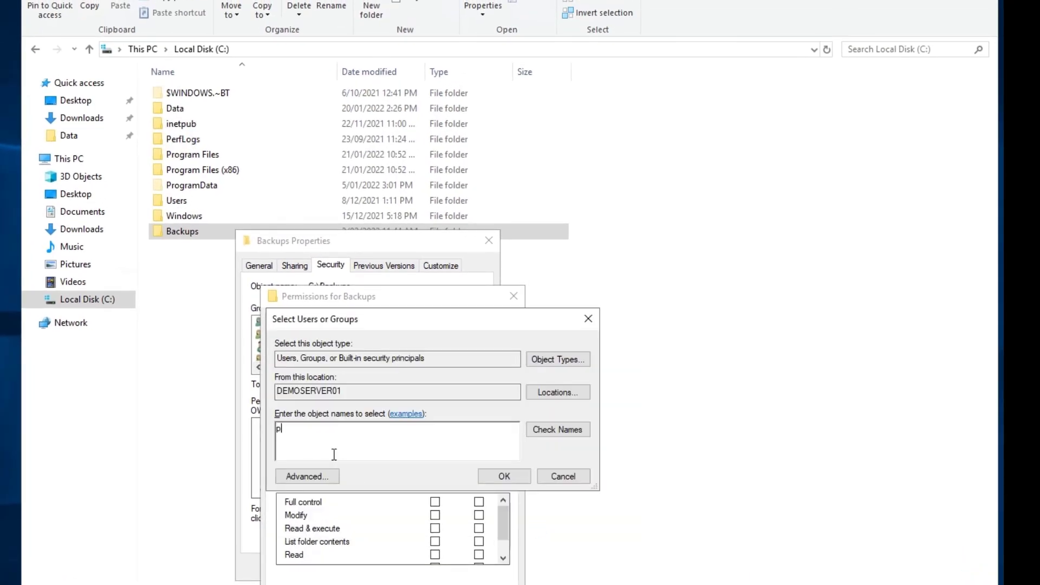
- Add the pwsbackups account to the Backups folder's permissions and allow it Modify access
click(334, 453)
text(pwsbackups)
click(557, 430)
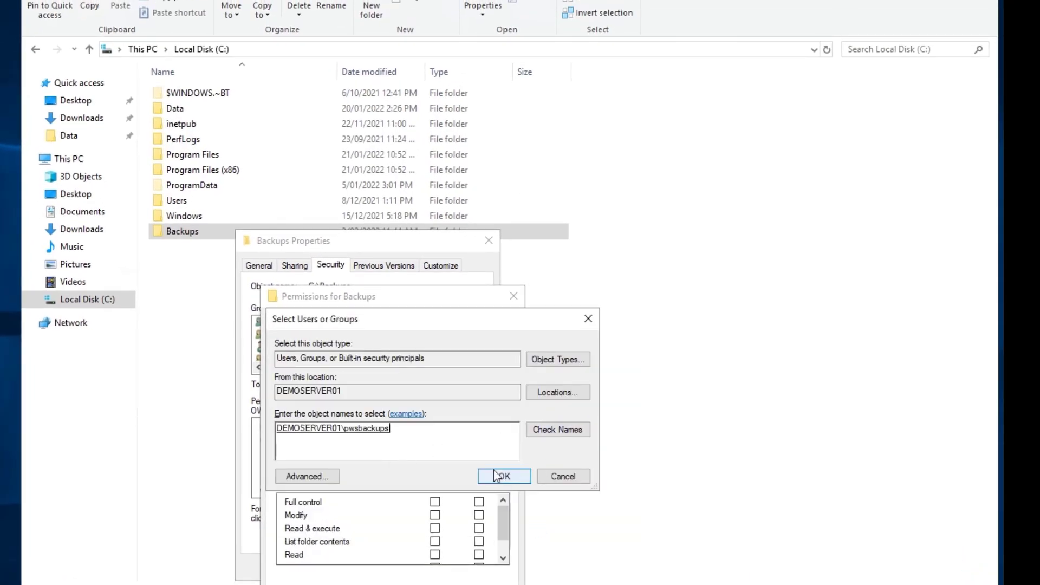
click(496, 476)
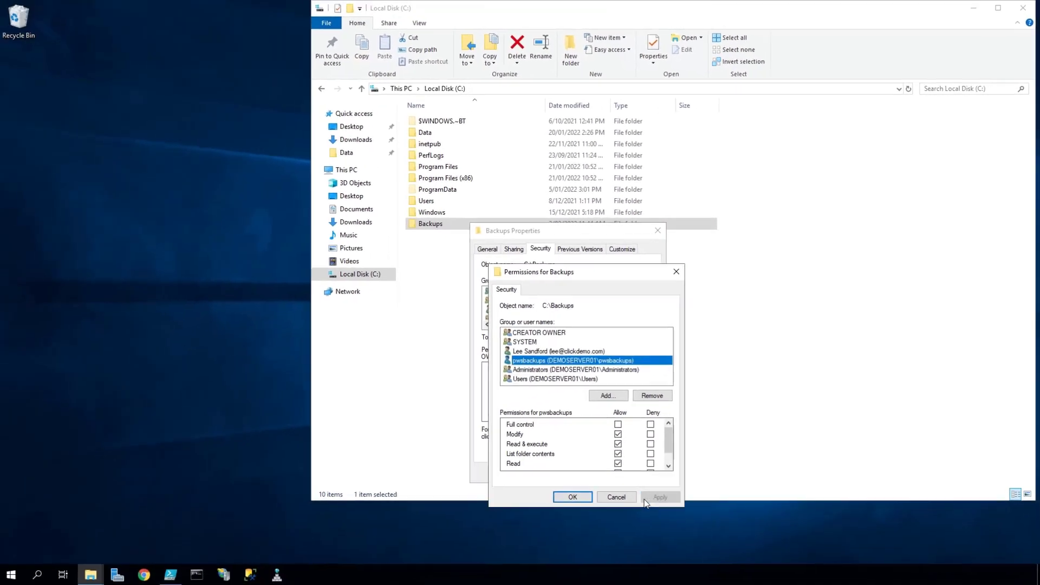
click(566, 494)
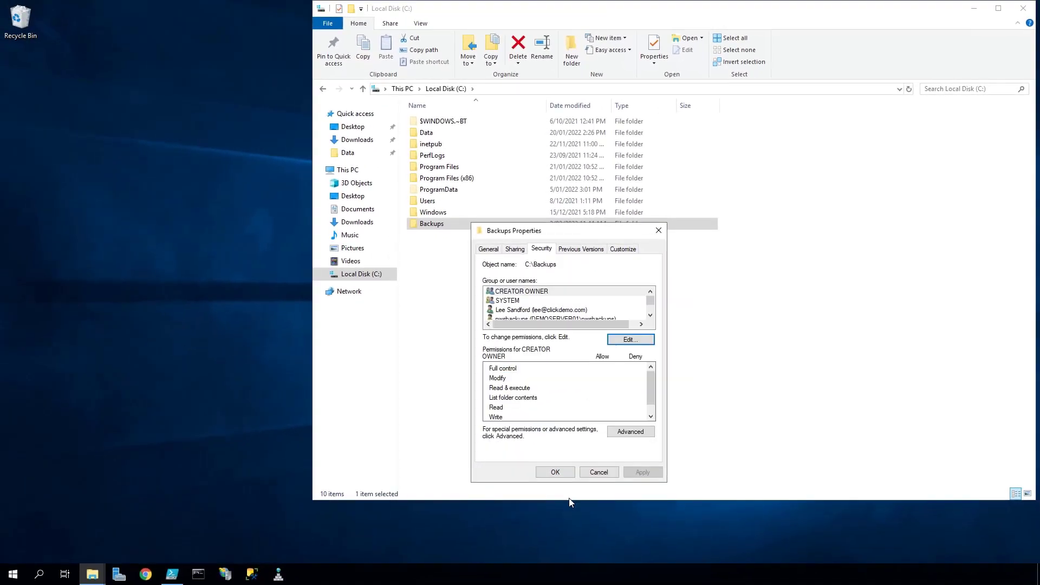
click(556, 472)
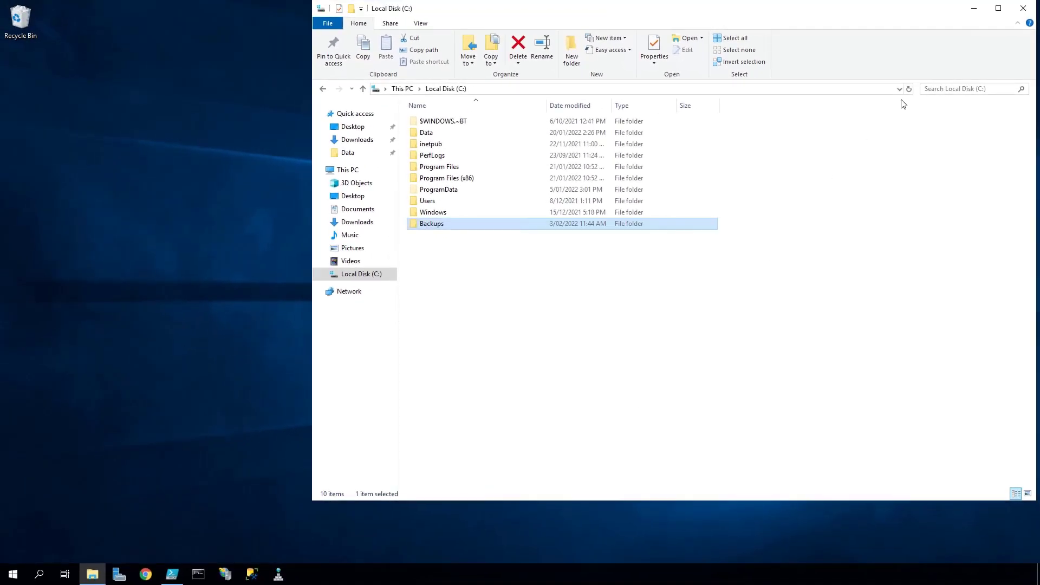
click(1025, 8)
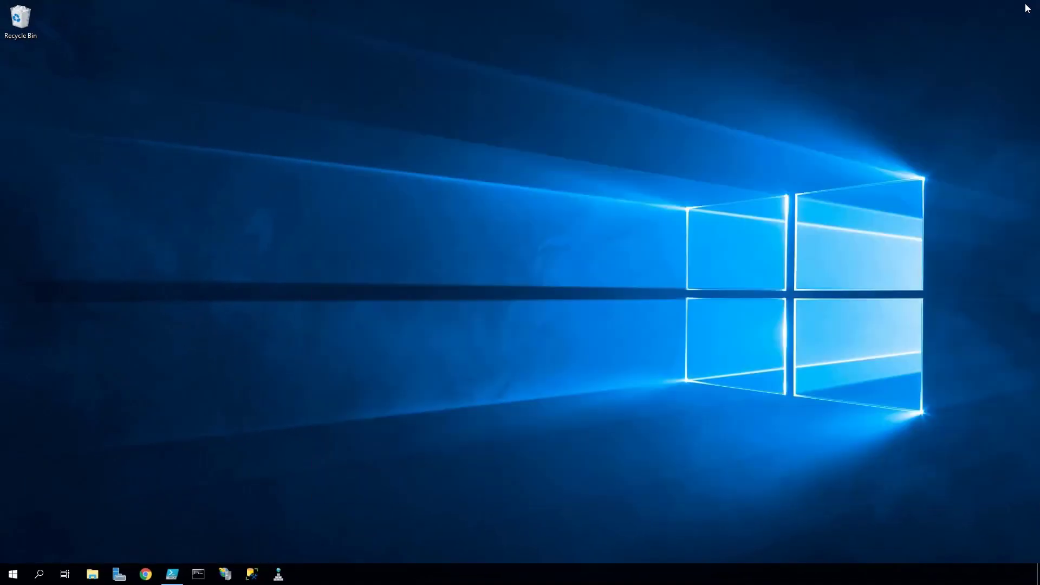
- Open SQL Server Management Studio and connect to DEMOSERVER01 as sa, entering the login password
click(251, 575)
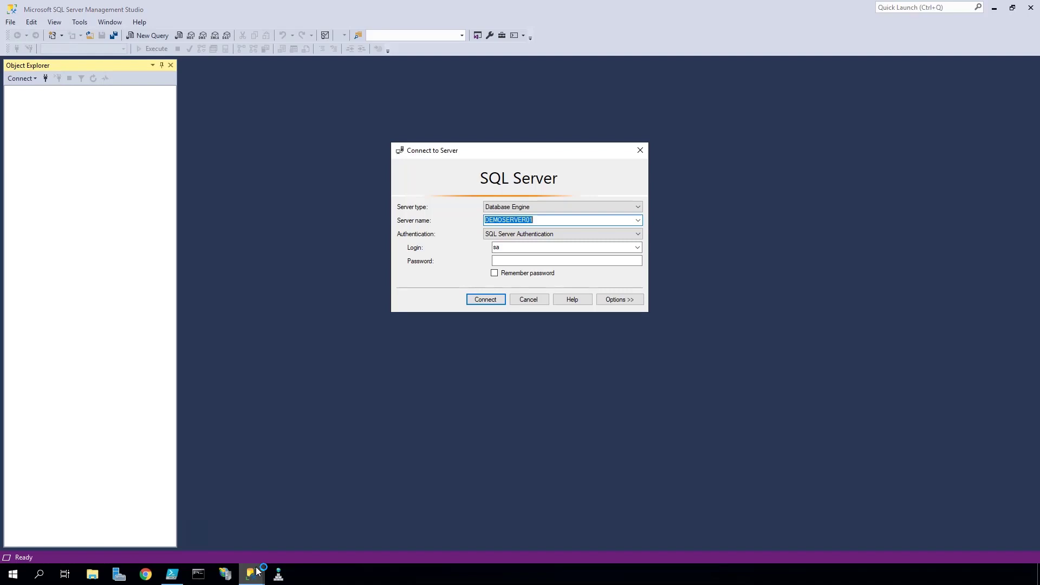
click(503, 264)
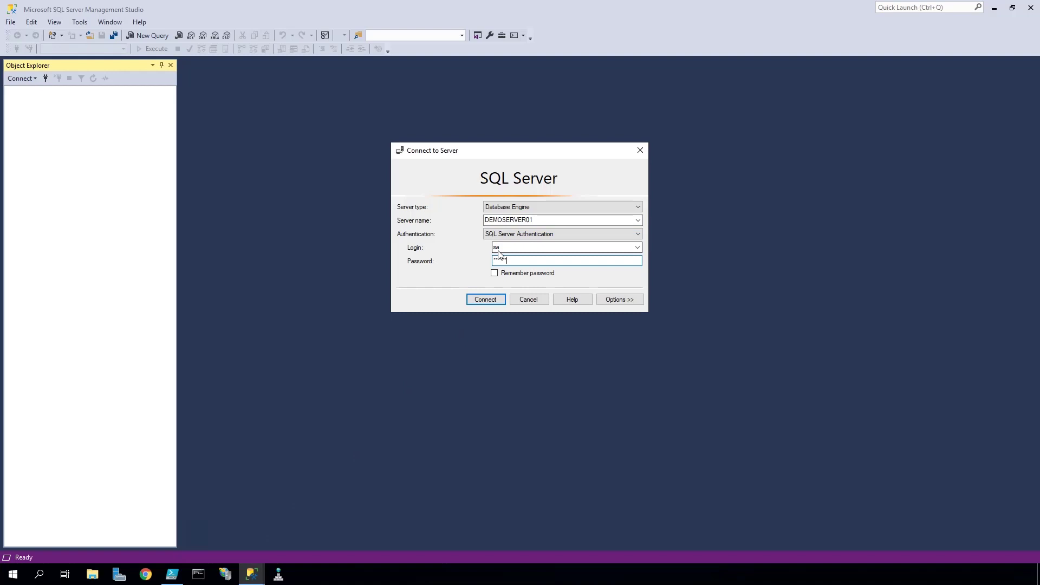
click(486, 301)
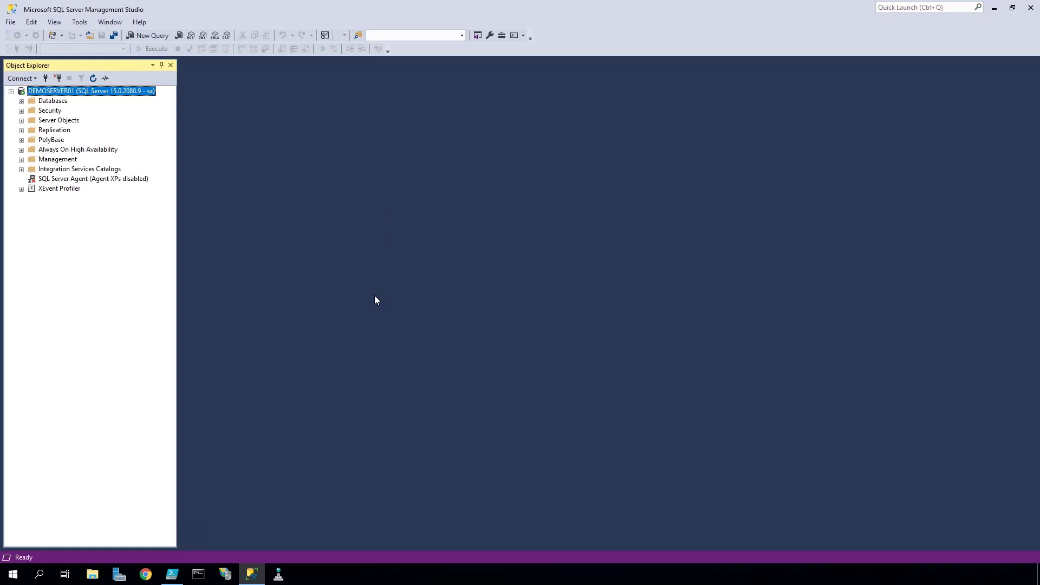
- Start a new server login using Windows authentication for the local account DEMOSERVER01\pwsbackups
click(21, 111)
click(31, 121)
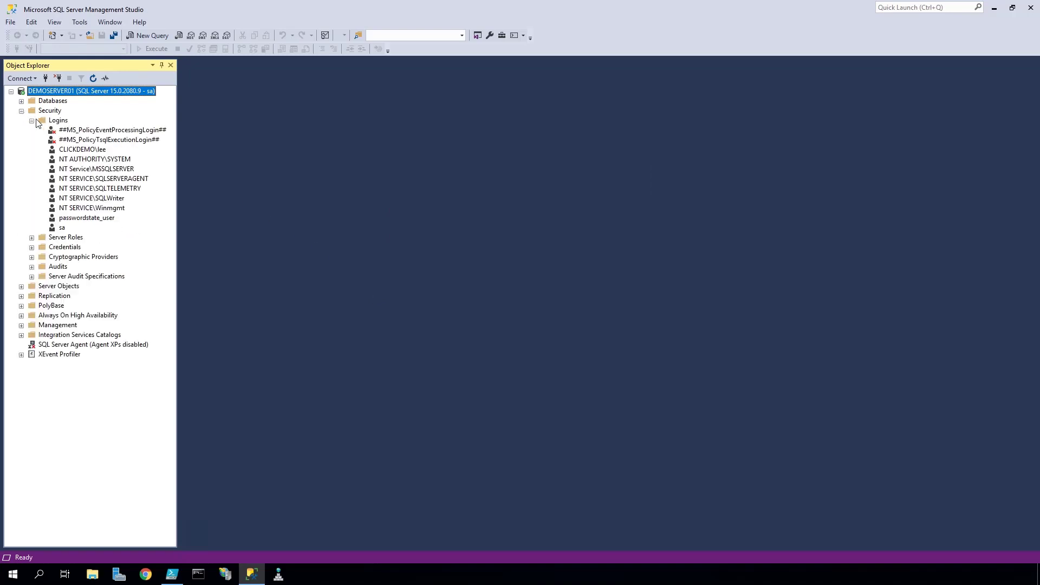
right_click(46, 121)
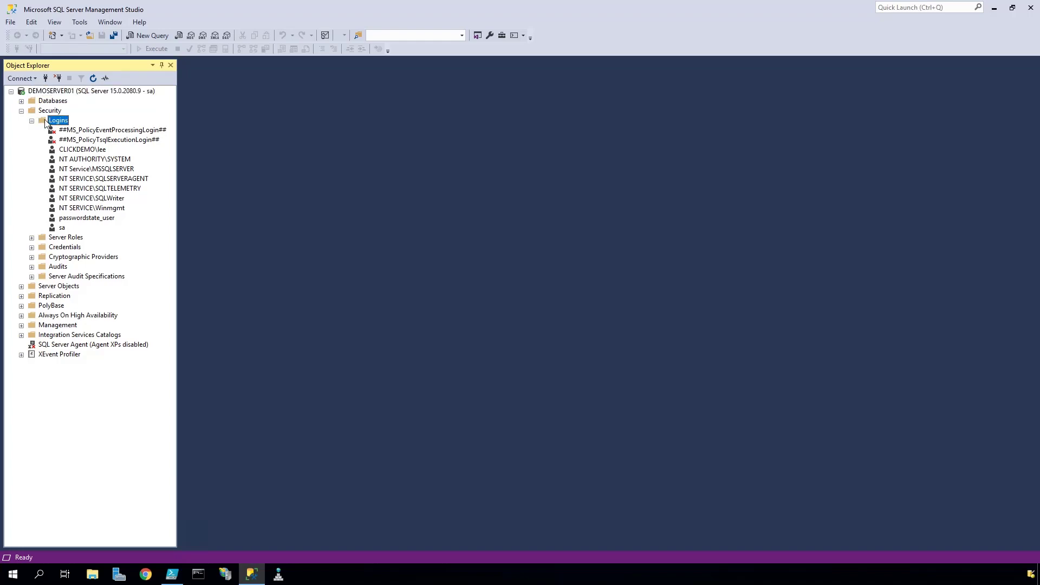
click(58, 126)
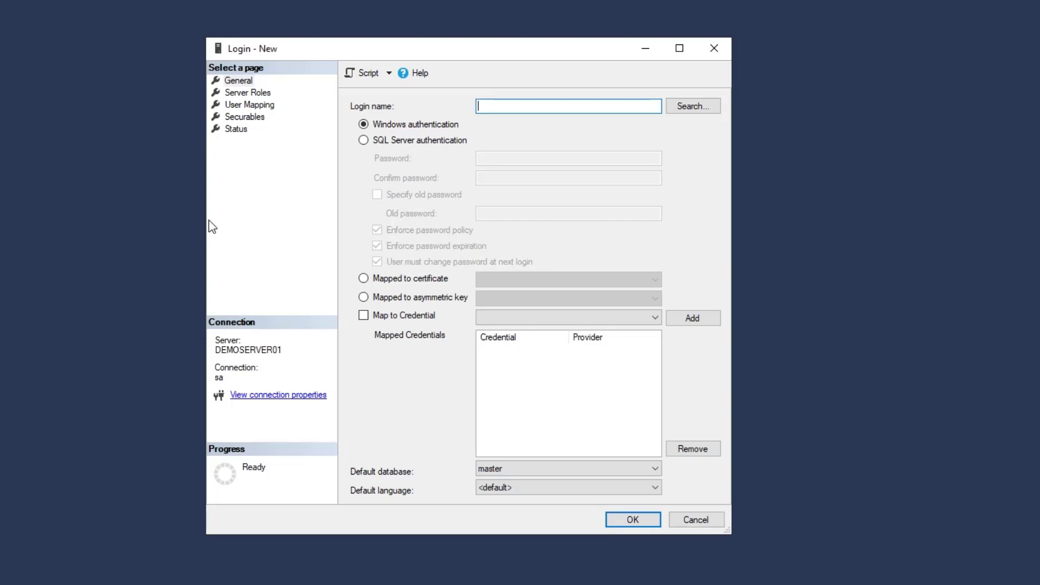
click(689, 108)
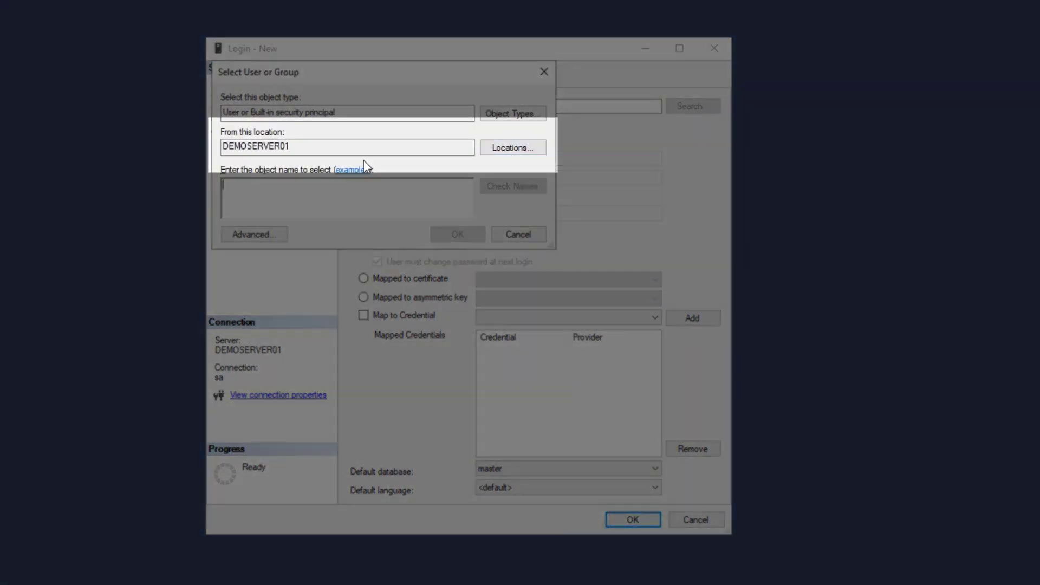
text(pwsbackups)
click(511, 187)
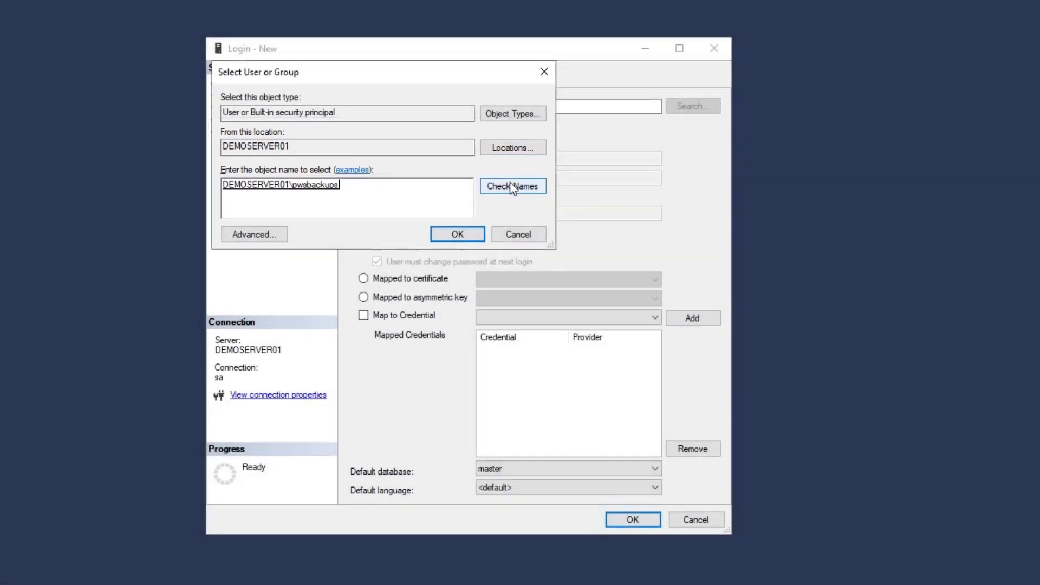
click(456, 237)
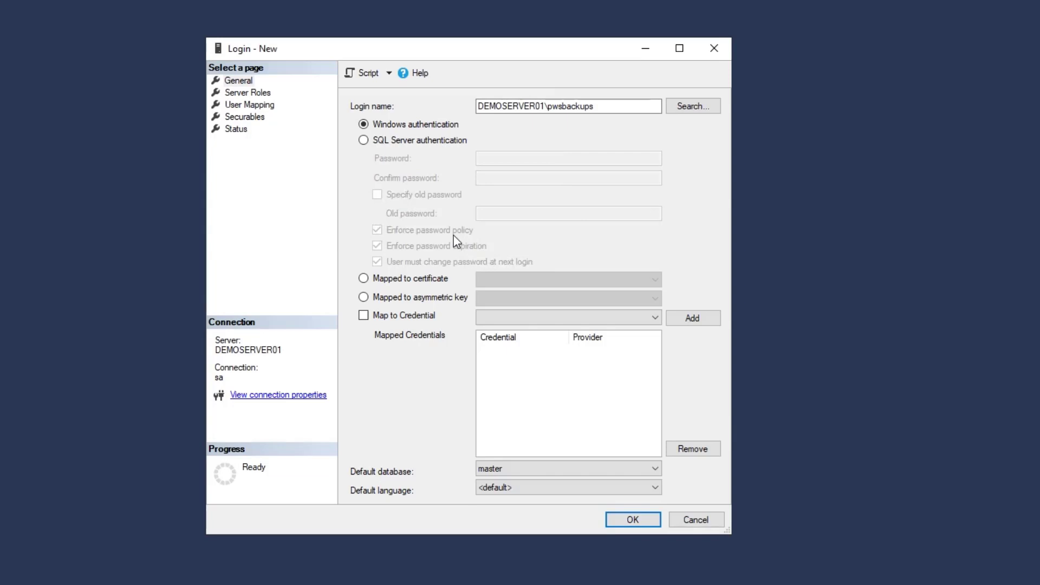
- Map the new login to the passwordstate database with the db_backupoperator role, create it, and close Management Studio
click(261, 106)
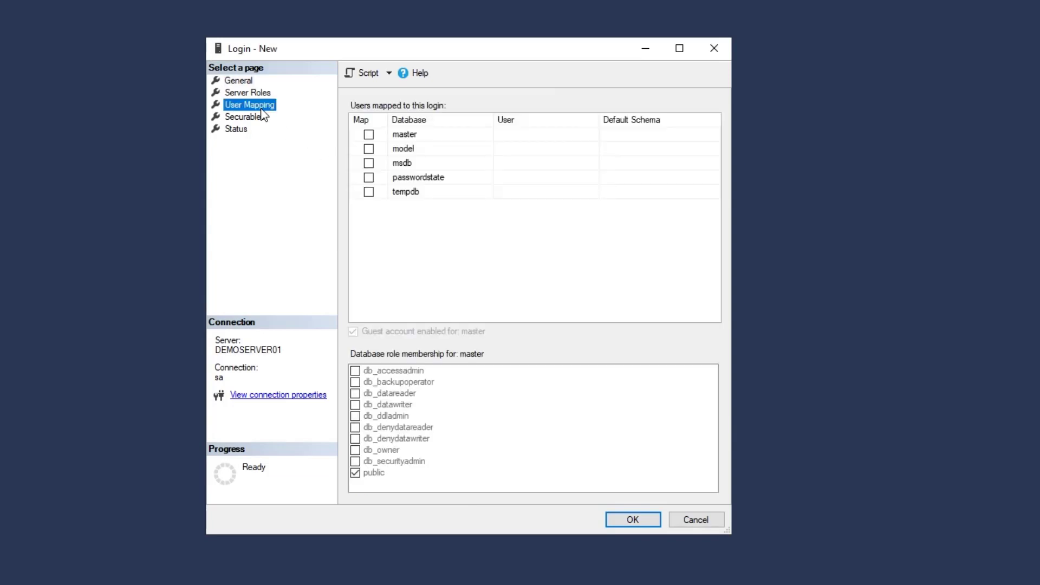
click(369, 177)
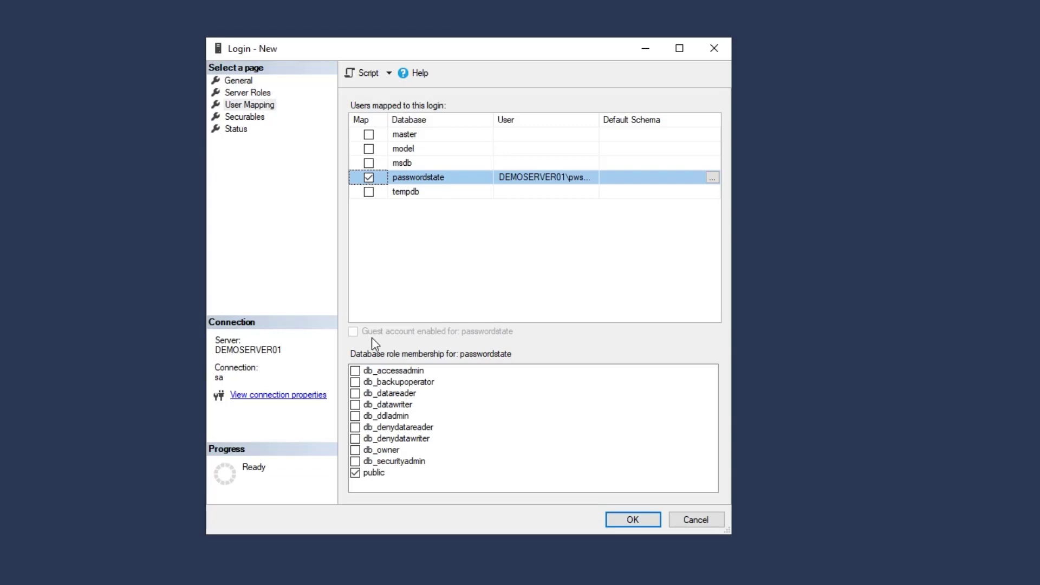
click(356, 382)
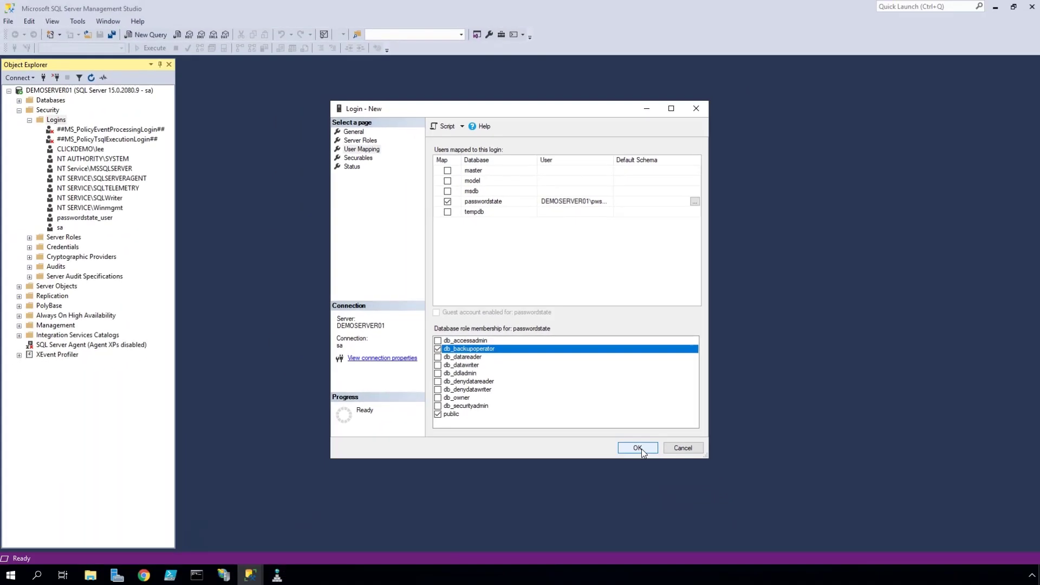
click(633, 520)
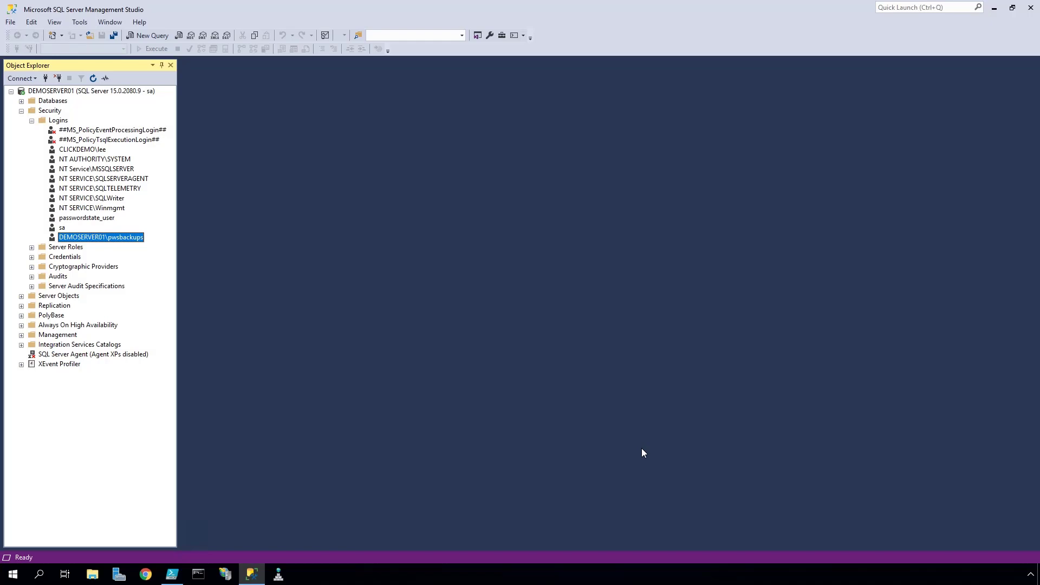
click(1036, 8)
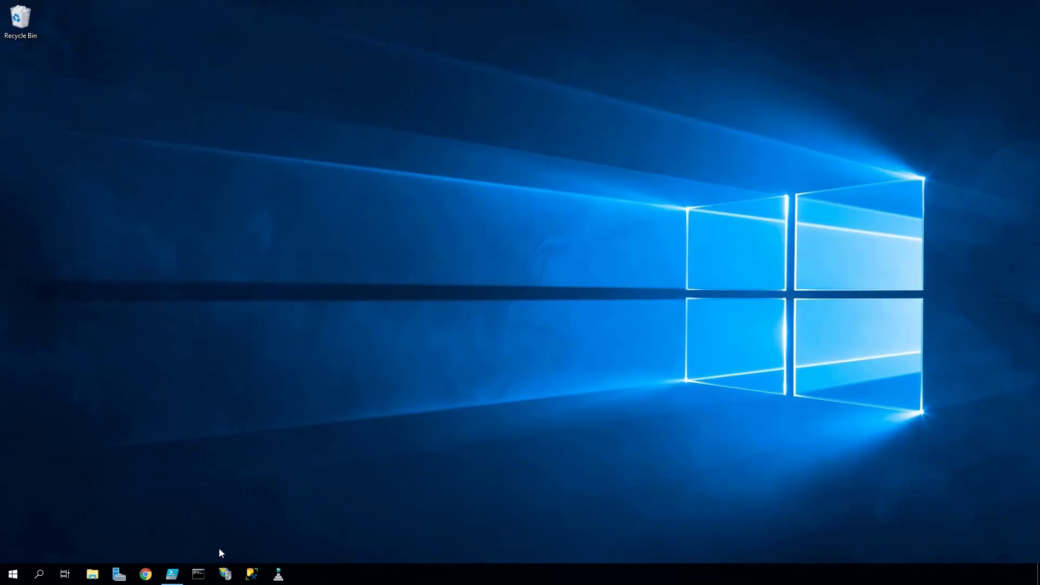
- In Windows PowerShell ISE, run the script that sets the TLS protocols and installs the sqlserver module
click(172, 573)
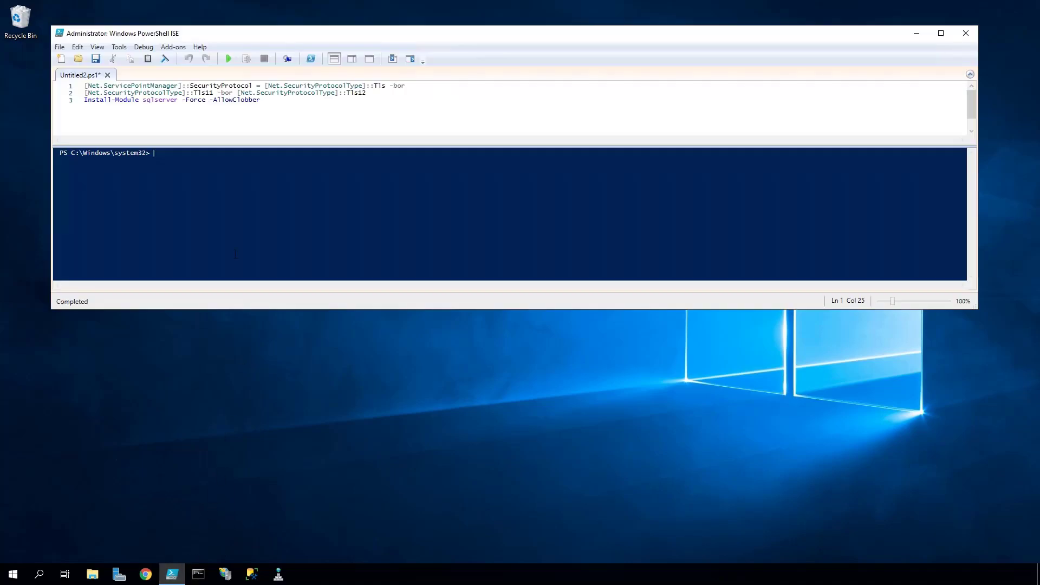
click(229, 60)
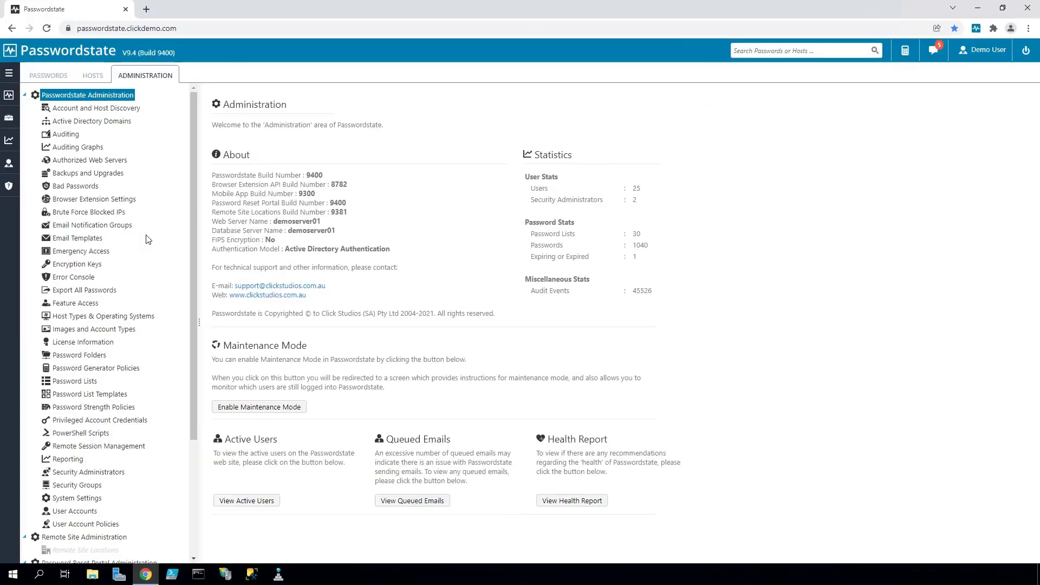
- Add a host record for demoserver01.clickdemo.com with operating system Windows Server 2022, save it, and return to the password lists
click(94, 77)
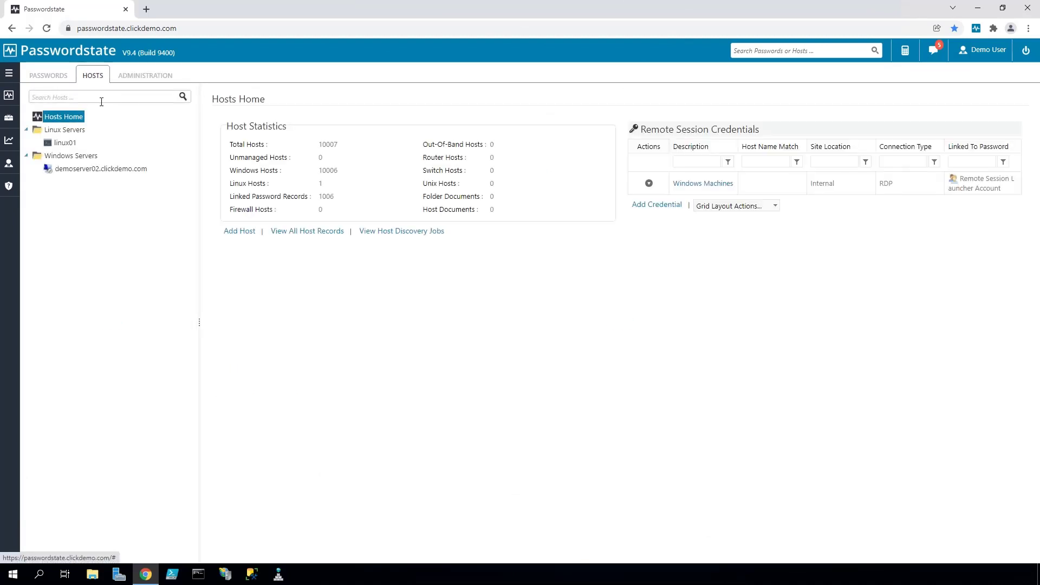
click(238, 233)
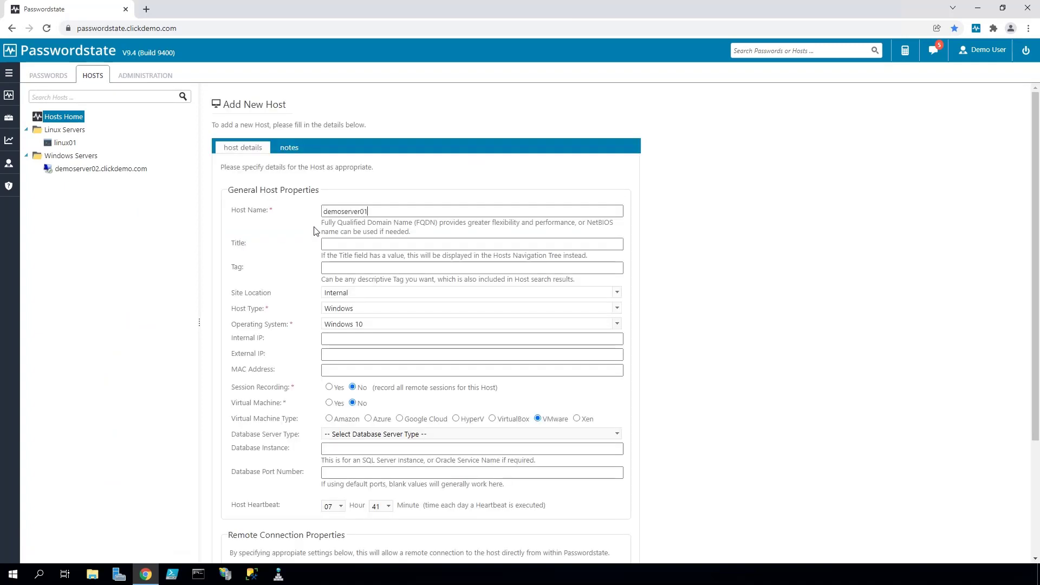
text(demoserver01.clickdemo.com)
click(617, 324)
scroll(384, 293, down, 2)
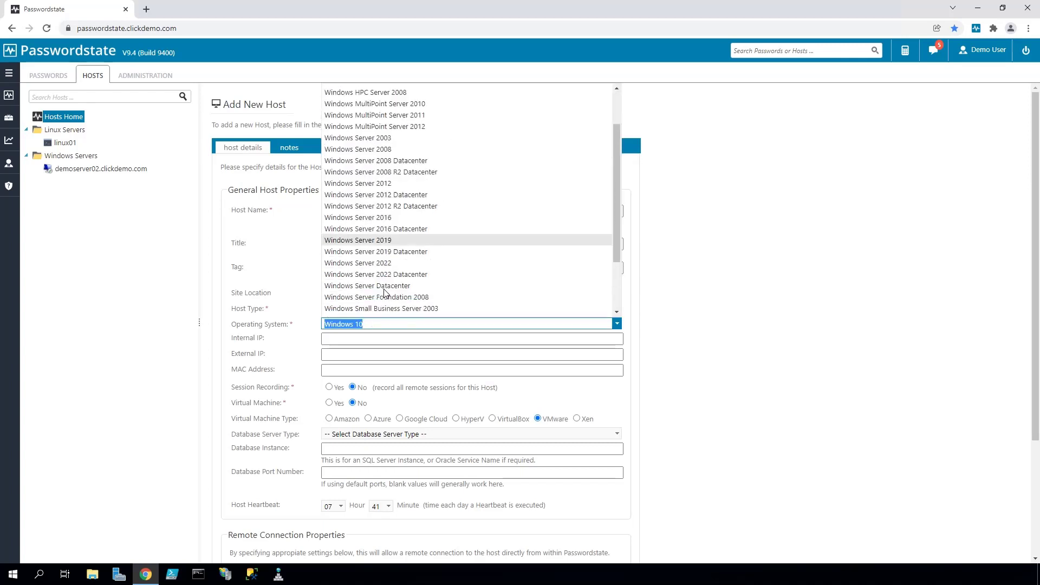
click(385, 263)
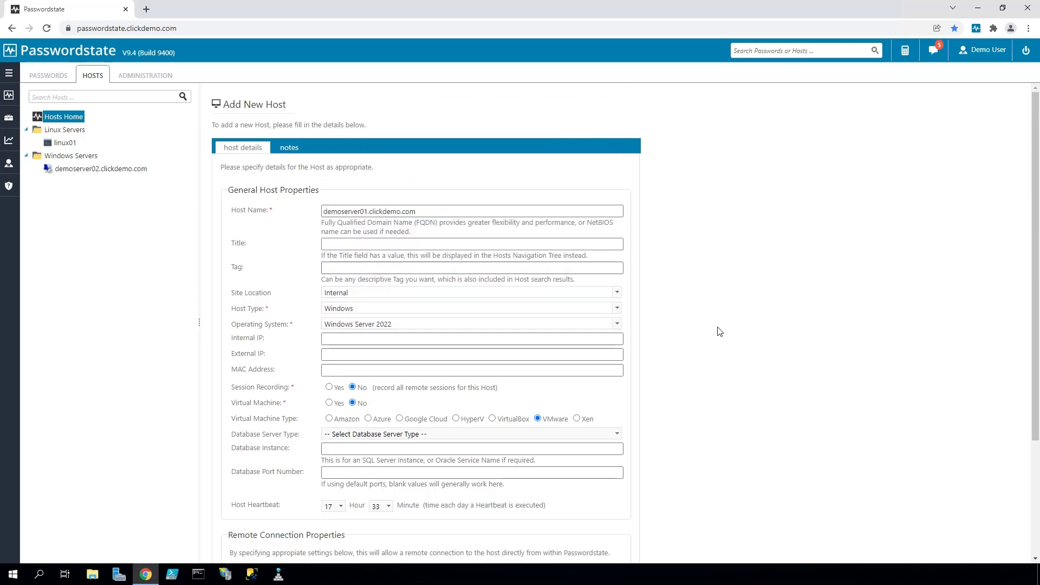
scroll(719, 332, down, 3)
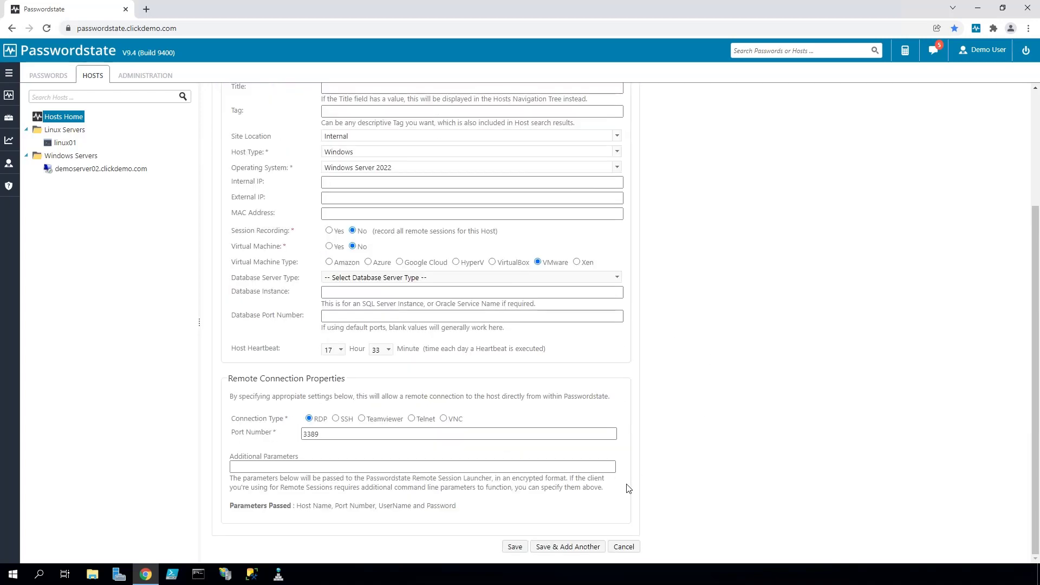
click(514, 547)
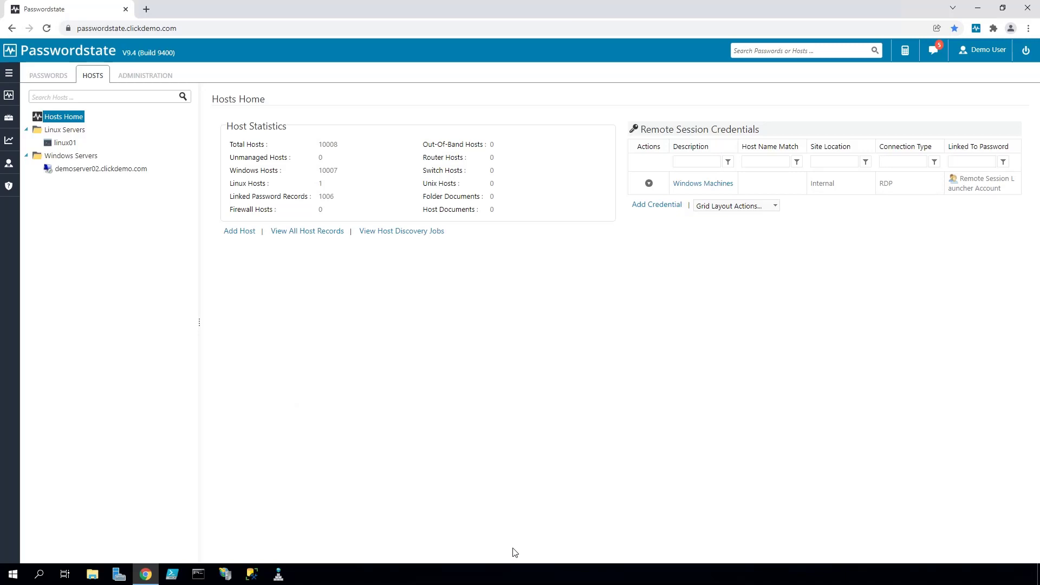
click(61, 78)
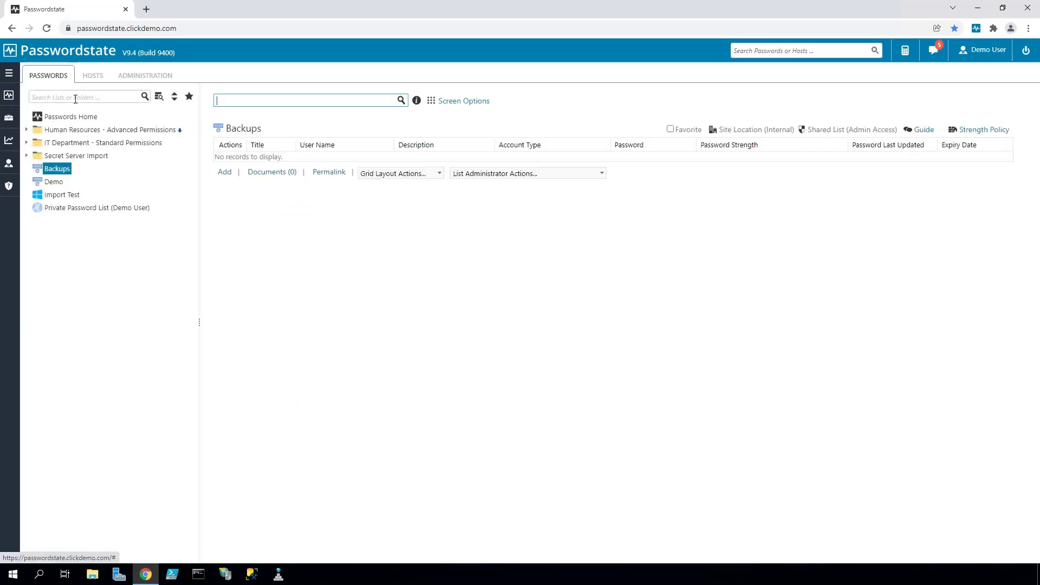
right_click(86, 117)
click(117, 148)
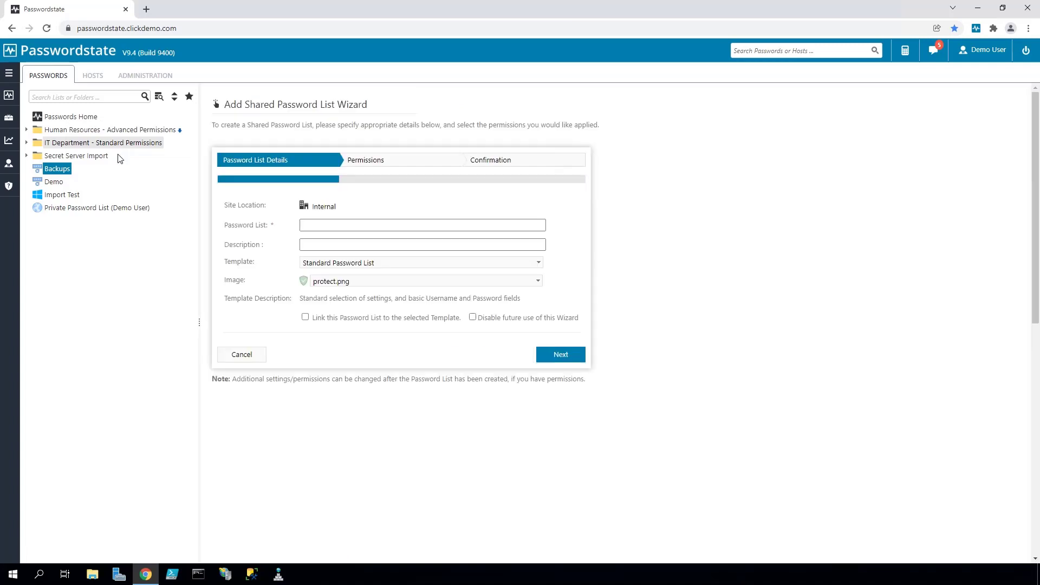
click(362, 263)
scroll(366, 298, up, 1)
click(364, 299)
click(371, 226)
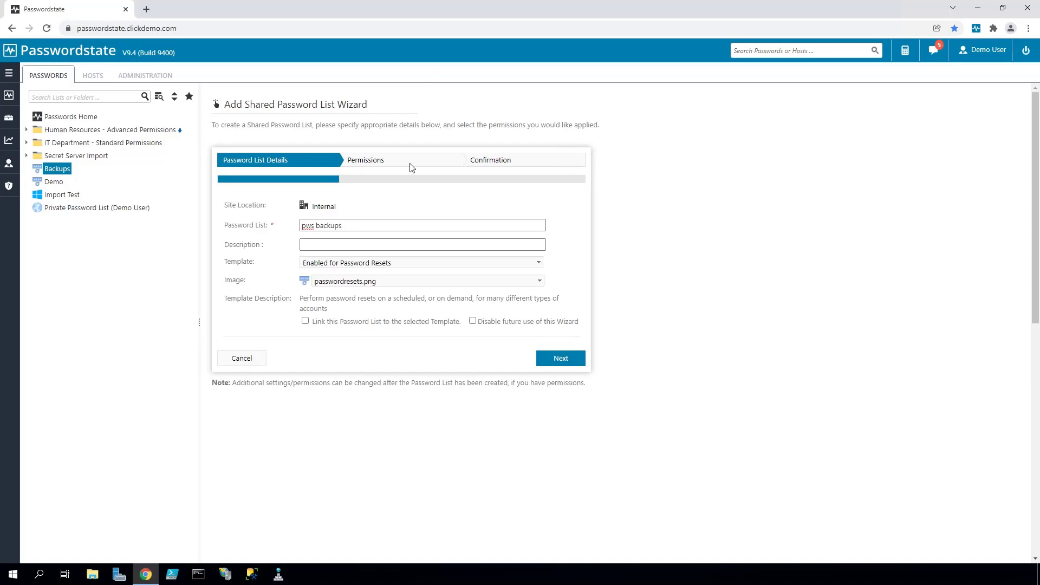
click(252, 358)
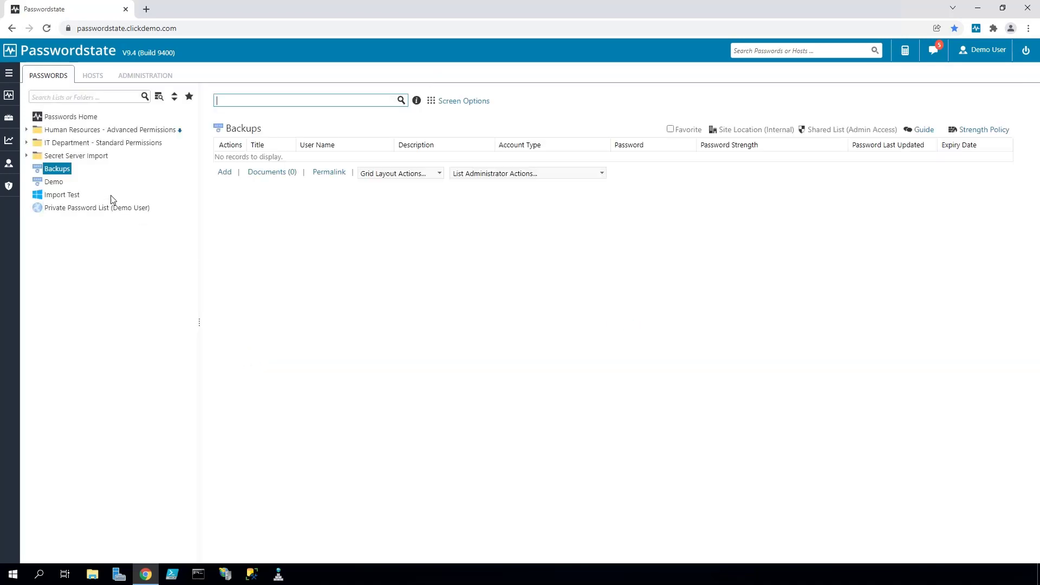
- Enable password resets in the properties of the Backups password list and save the settings
right_click(58, 169)
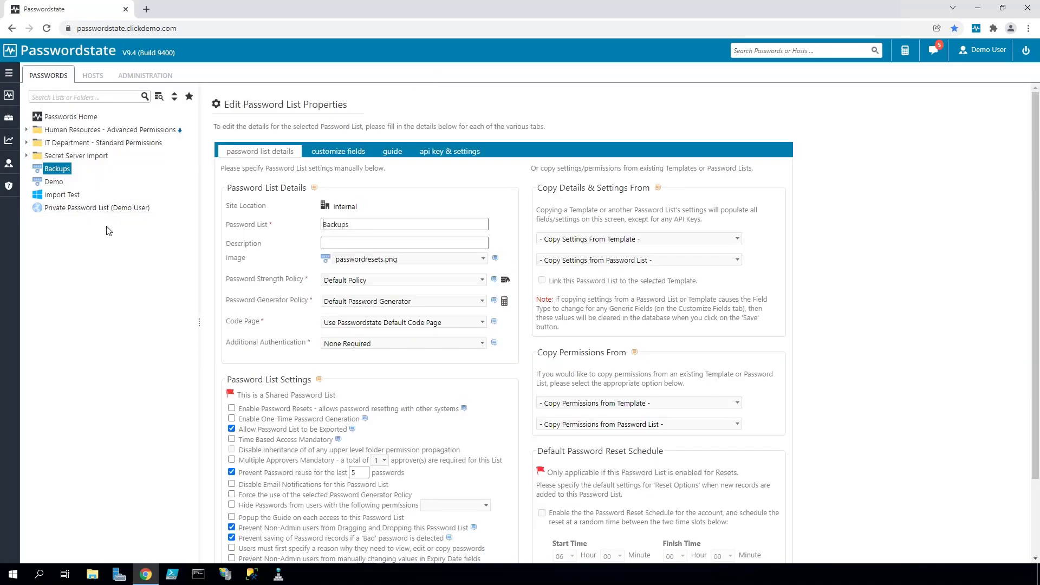
click(232, 409)
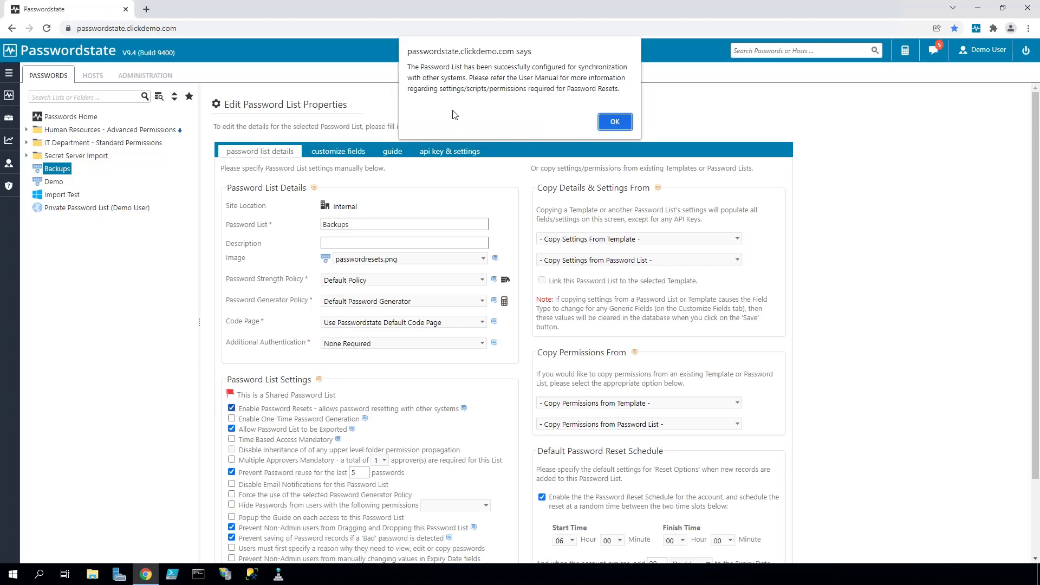
click(615, 122)
scroll(623, 238, down, 2)
click(690, 546)
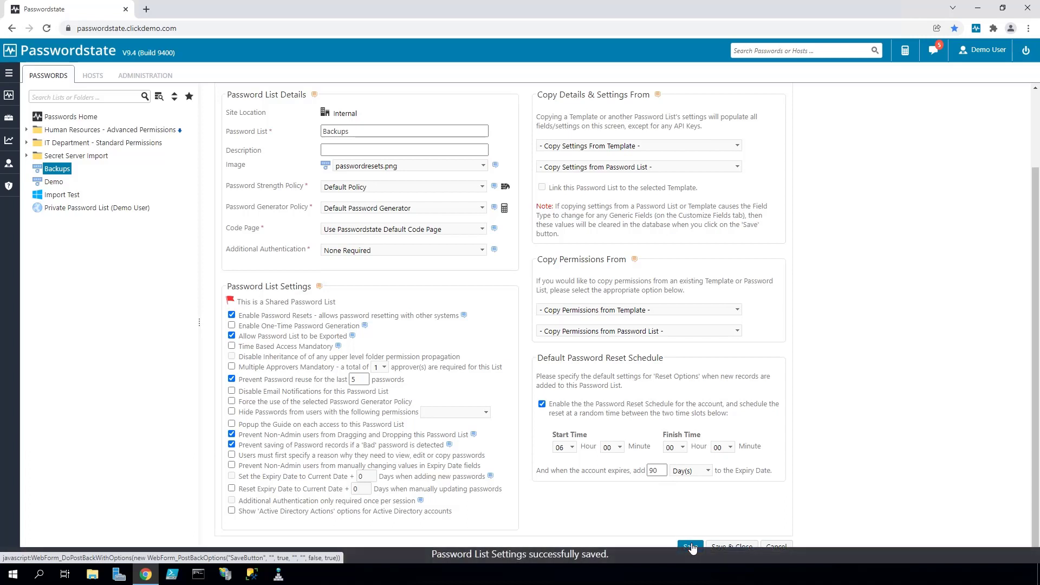
- Start a new password record in the Backups list with the title "Passwordstate Backup Record"
click(61, 172)
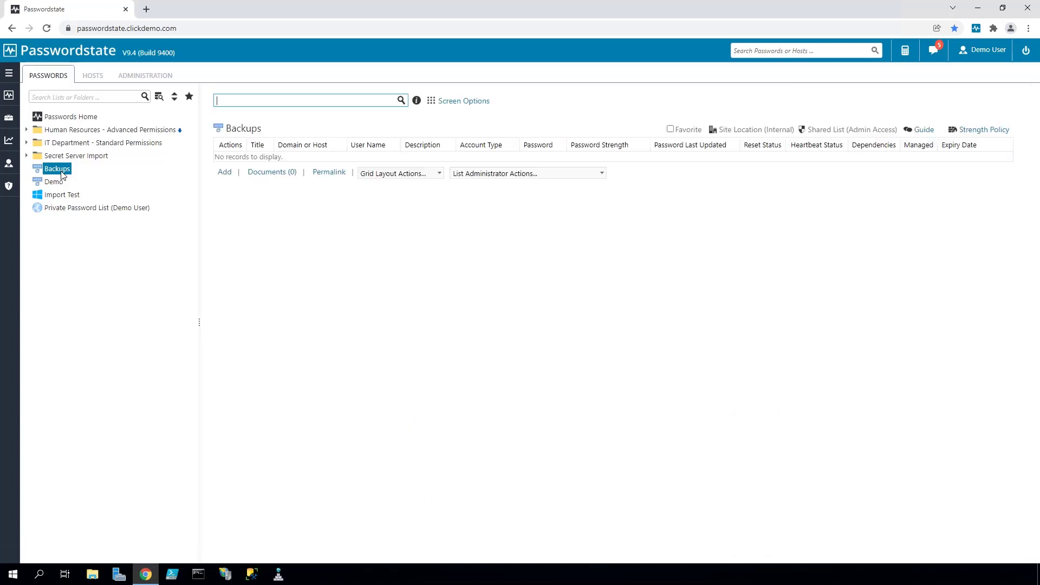
click(222, 178)
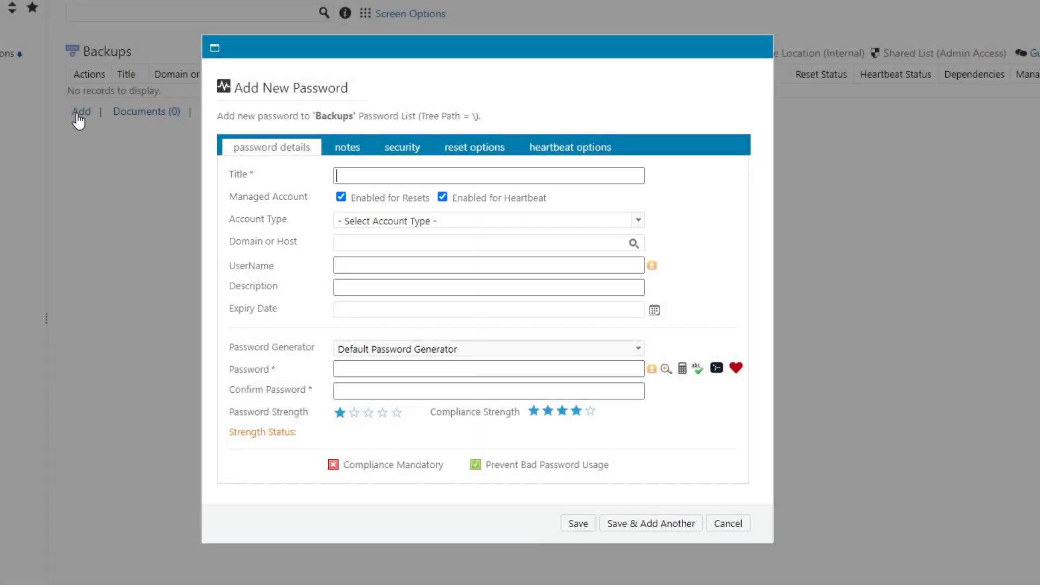
text(asswordstate Backup)
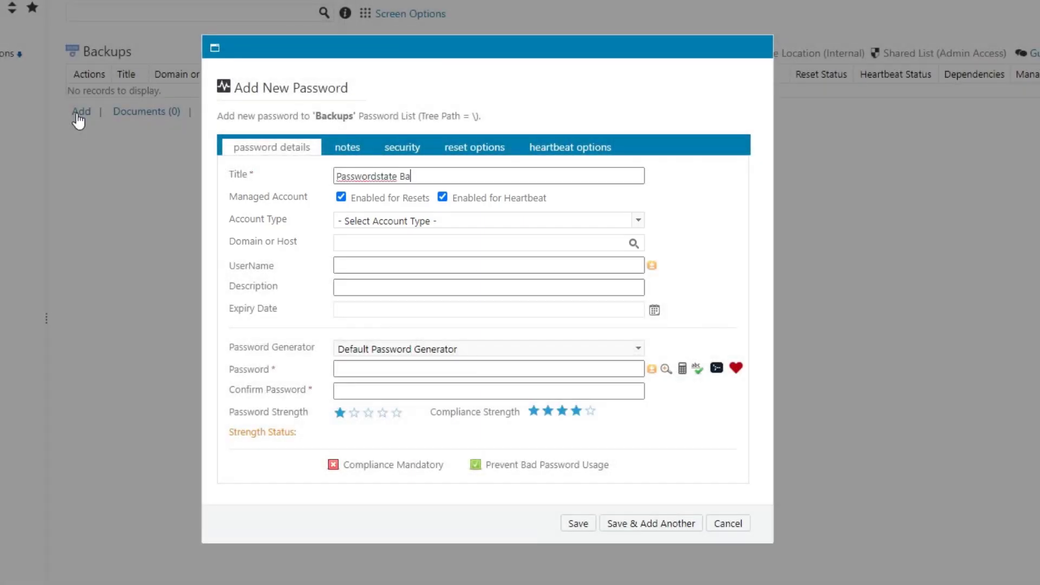
text( Record)
key(BackSpace)
key(BackSpace)
key(BackSpace)
key(BackSpace)
text(ecord)
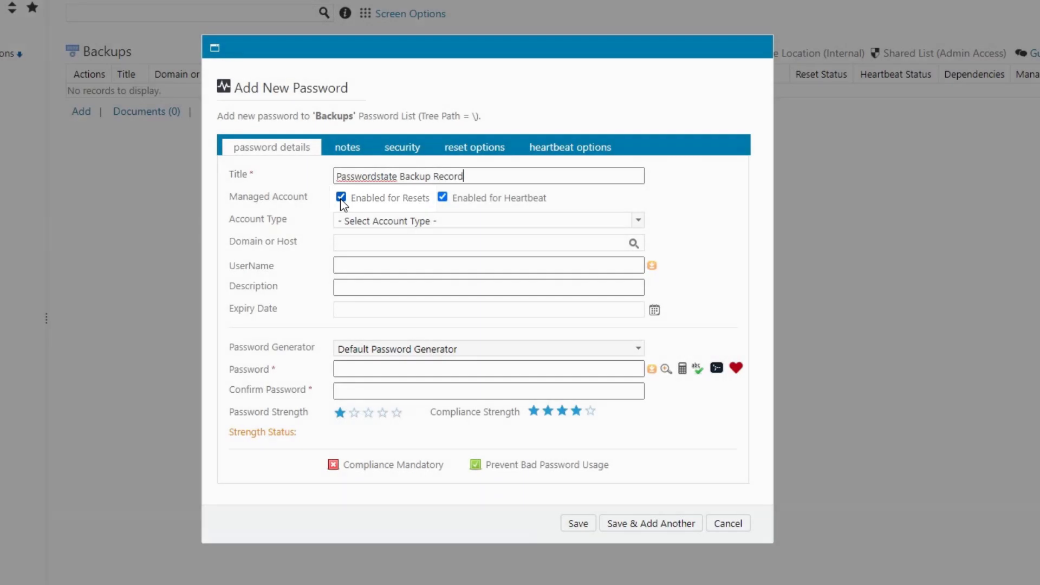
- Turn off resets for the new record's managed account and set its account type to Windows
click(340, 197)
click(638, 220)
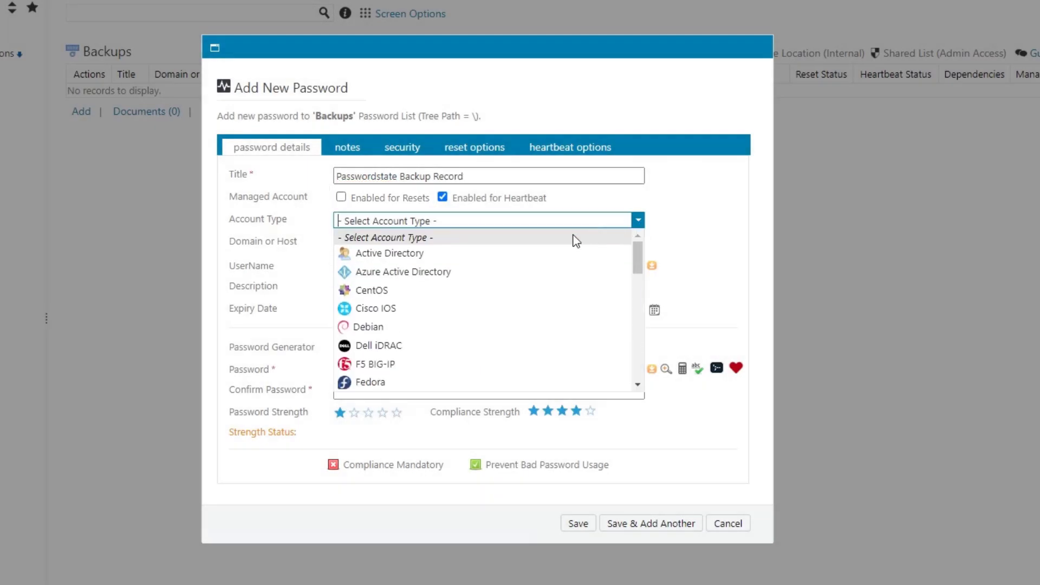
scroll(440, 293, down, 5)
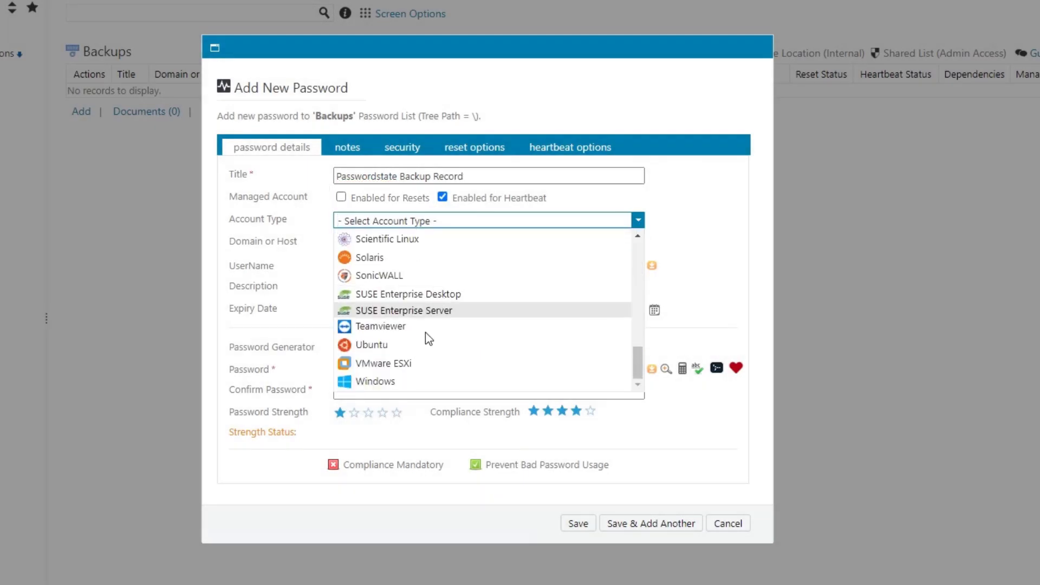
click(369, 381)
- Assign the record to host demoserver01.clickdemo.com and enter pwsbackups as its username
click(356, 244)
text(demo)
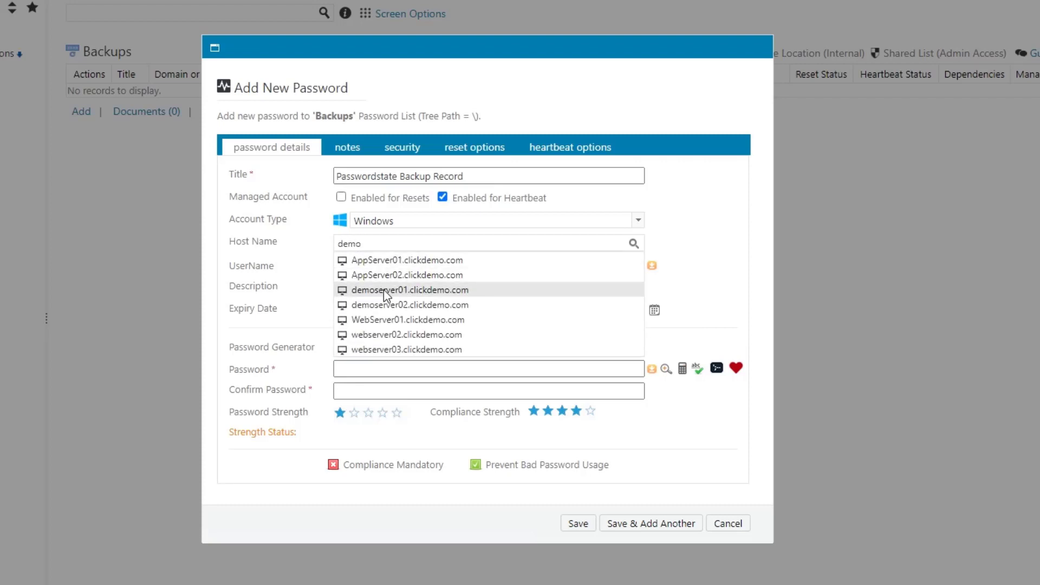
click(384, 290)
click(357, 266)
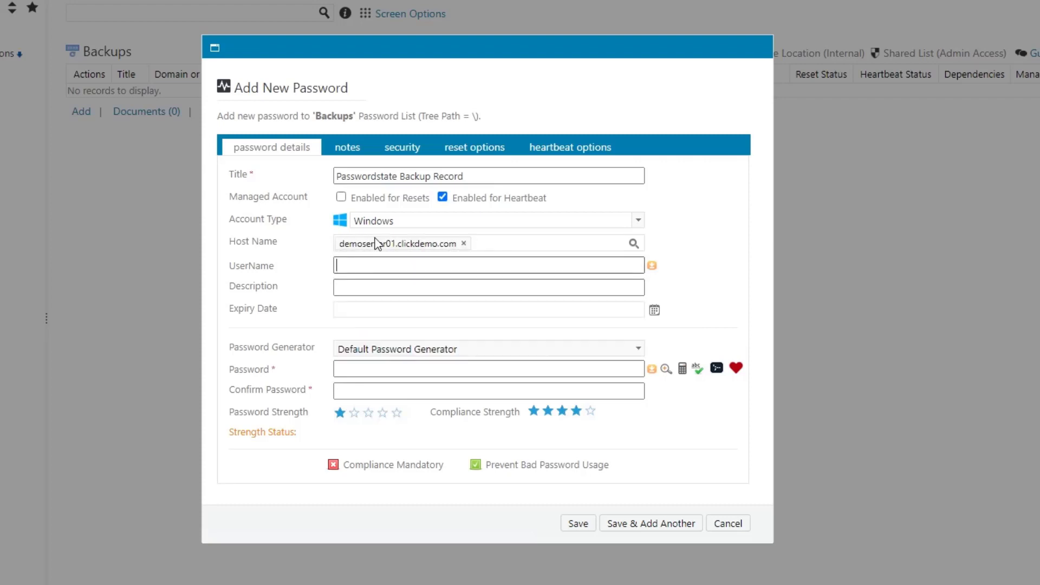
text(pwsbackups)
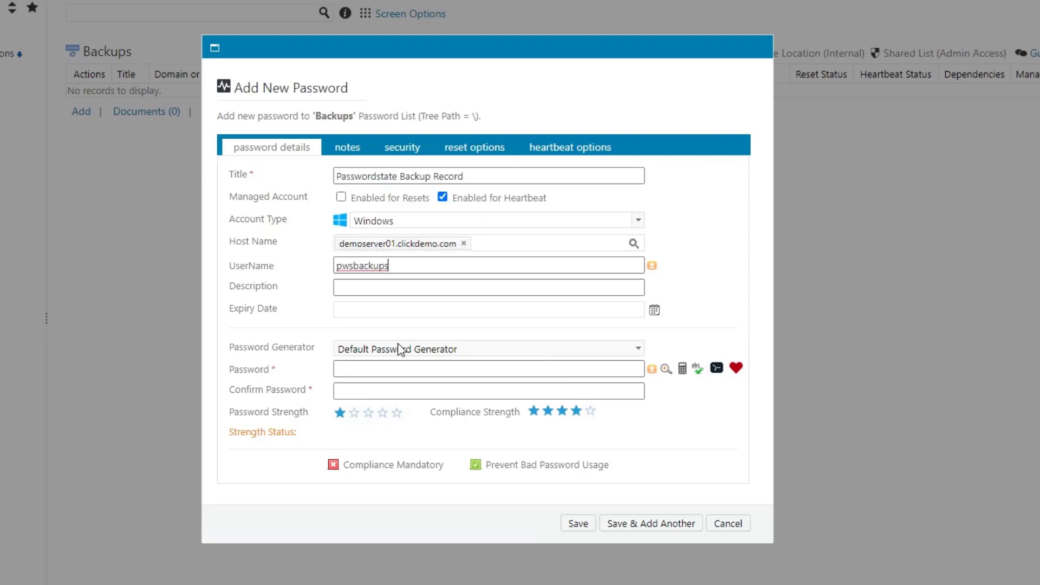
- Enter and confirm the account password for the backup record, and save the record
click(381, 371)
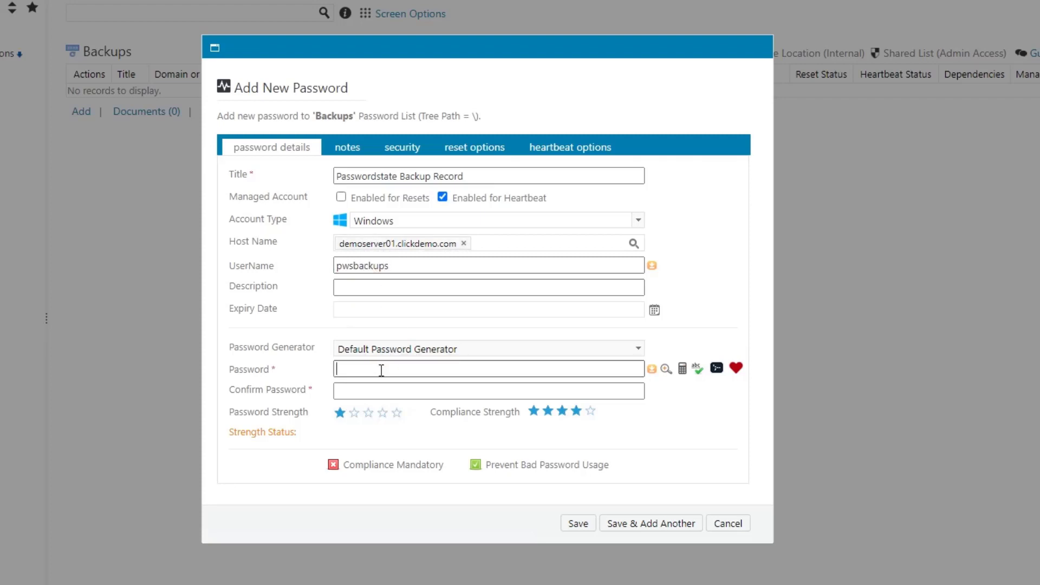
text(••••••••••)
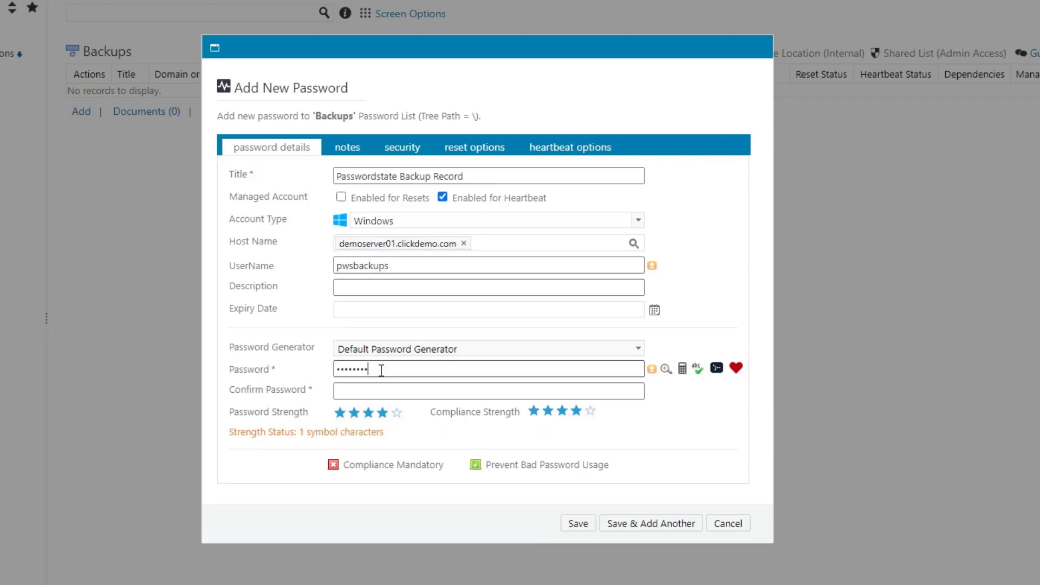
text(••••••)
text(•)
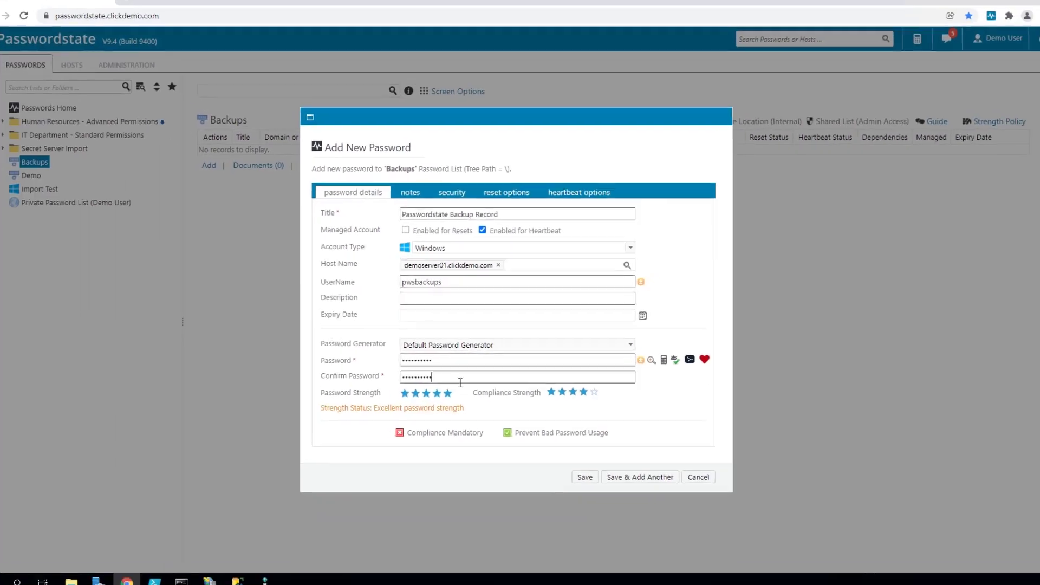
click(584, 472)
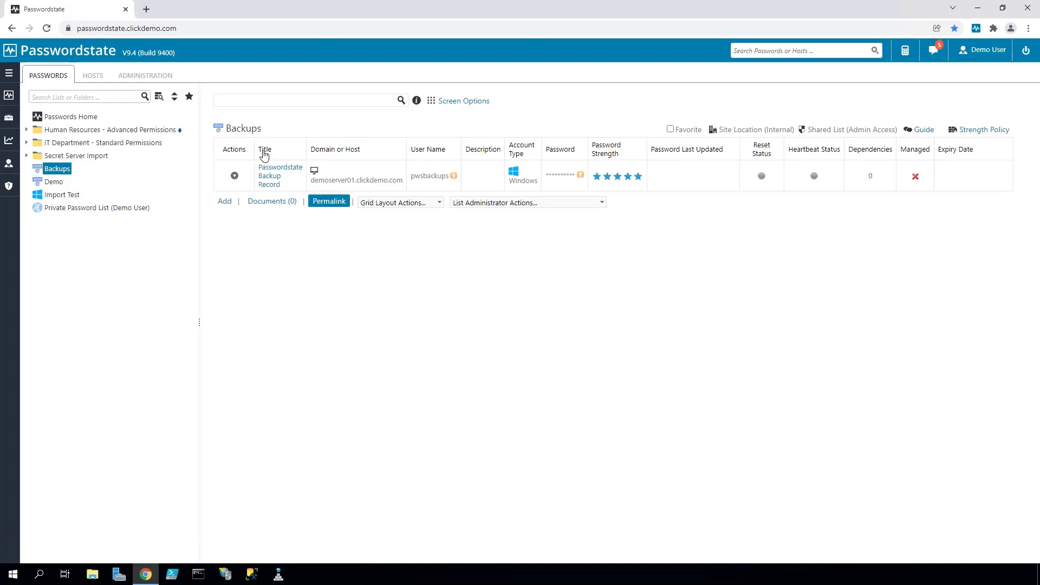
- Open the backup settings in Passwordstate administration and select the pwsbackups record from the Backups list as the backups account
click(142, 76)
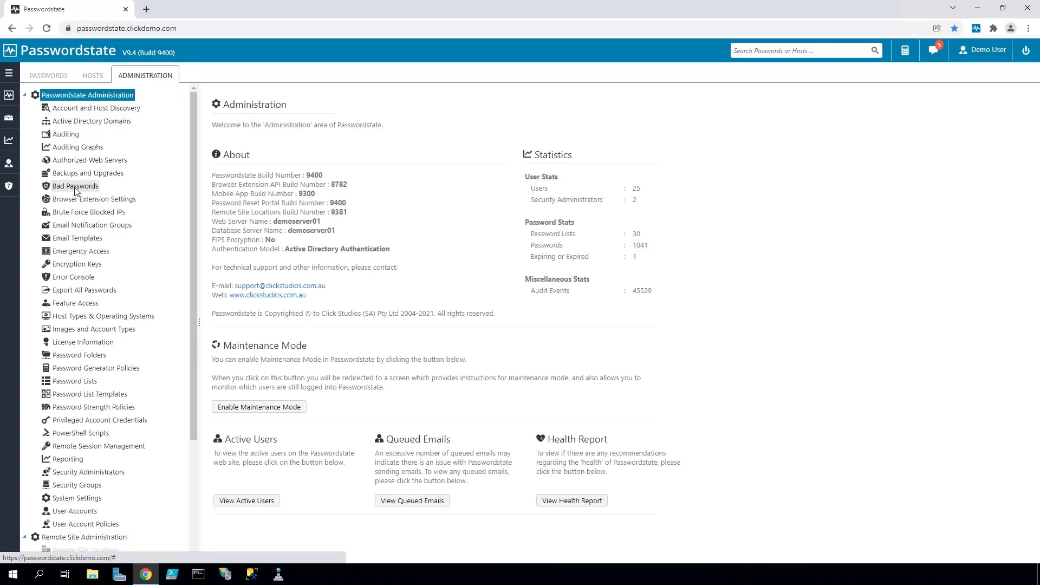
click(79, 174)
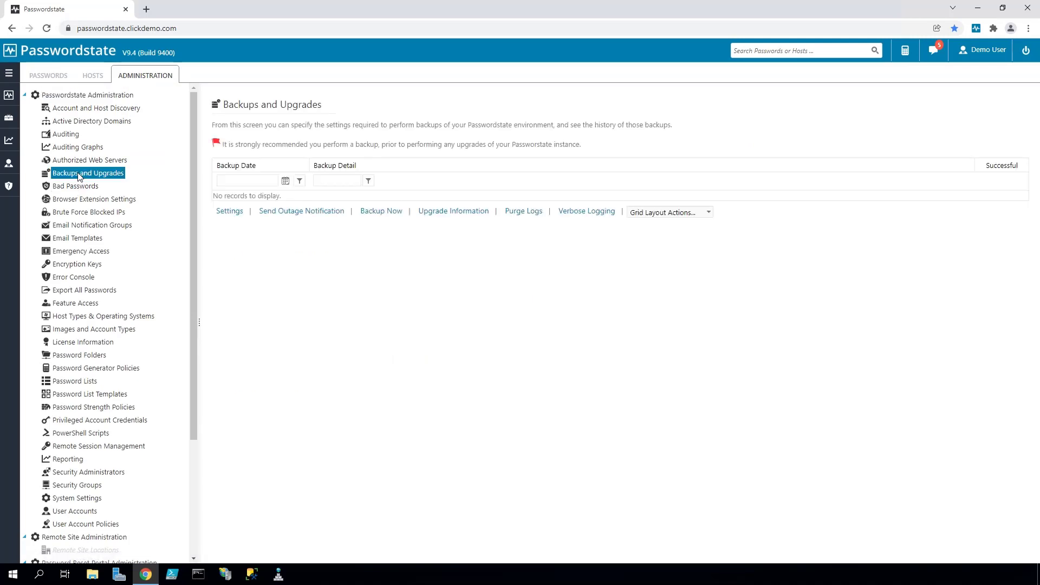
click(229, 212)
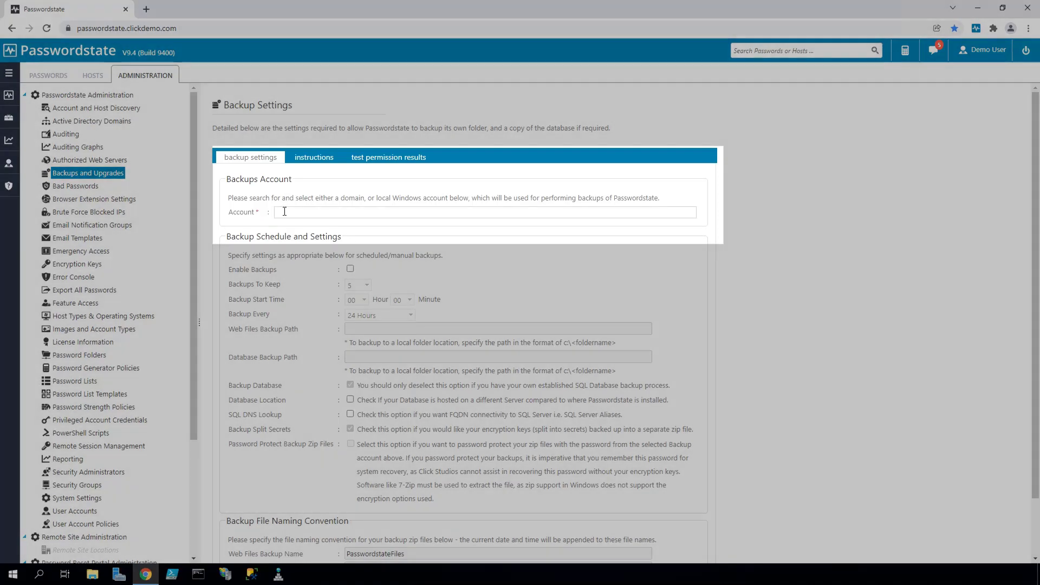
click(284, 211)
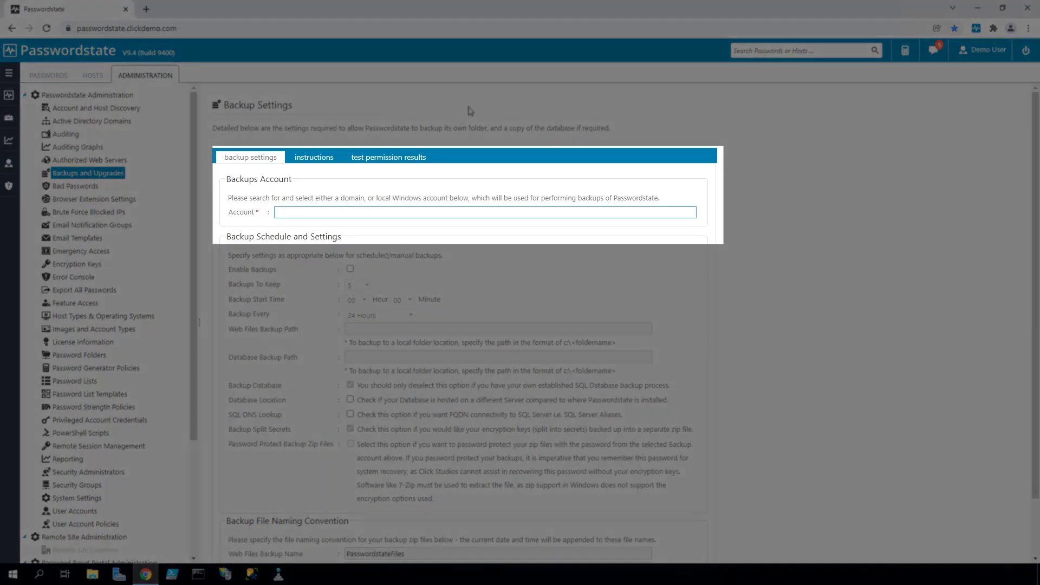
text(pws)
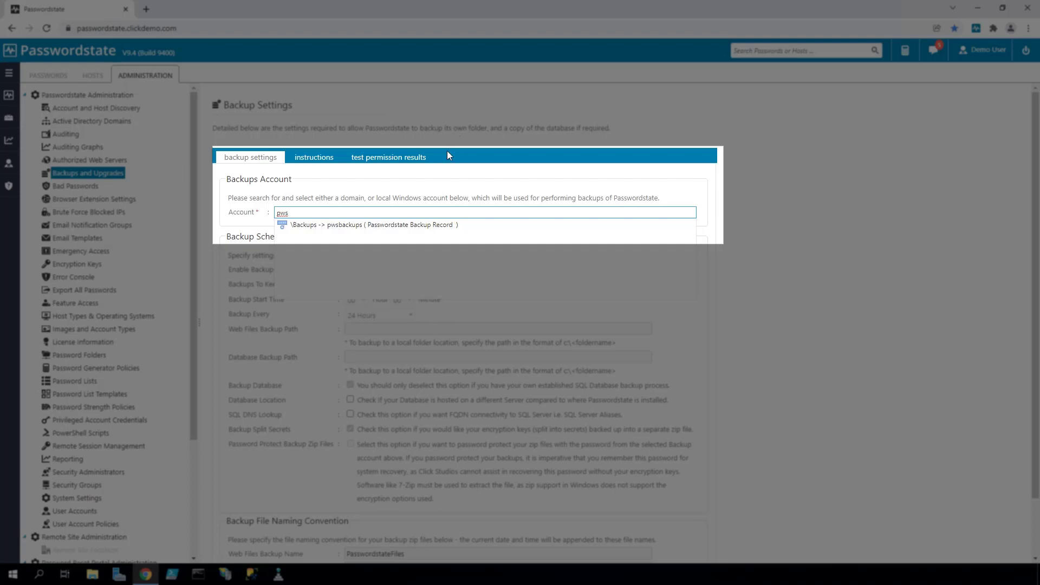
click(391, 224)
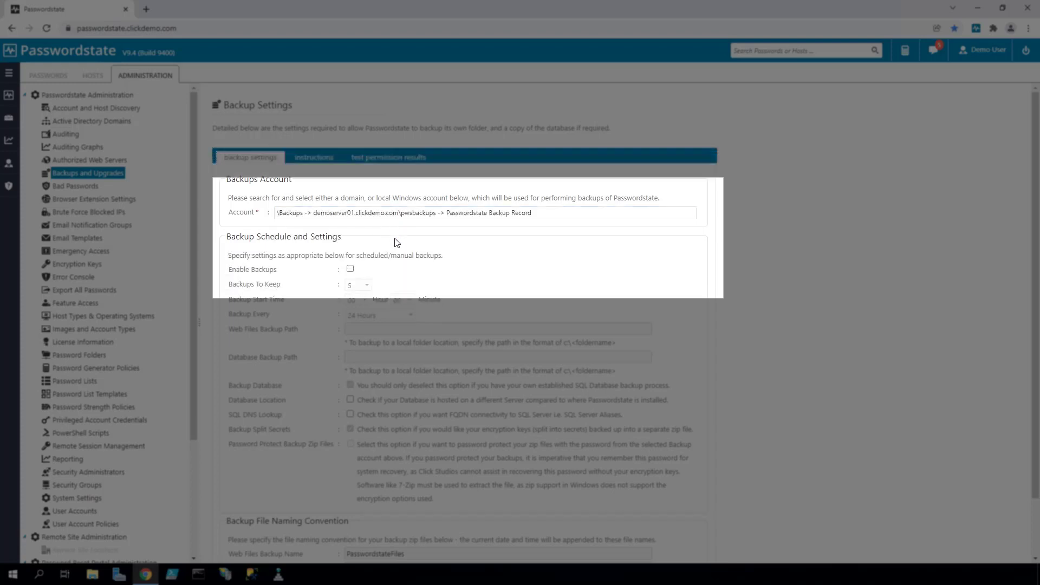
- Enable scheduled backups and set the number of backups to keep to 10
click(350, 269)
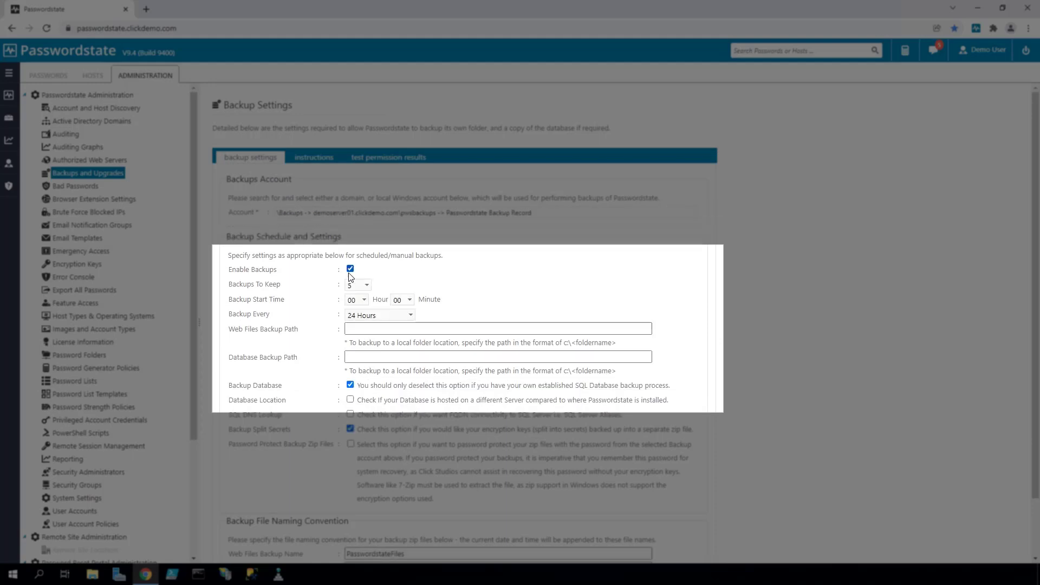
click(357, 285)
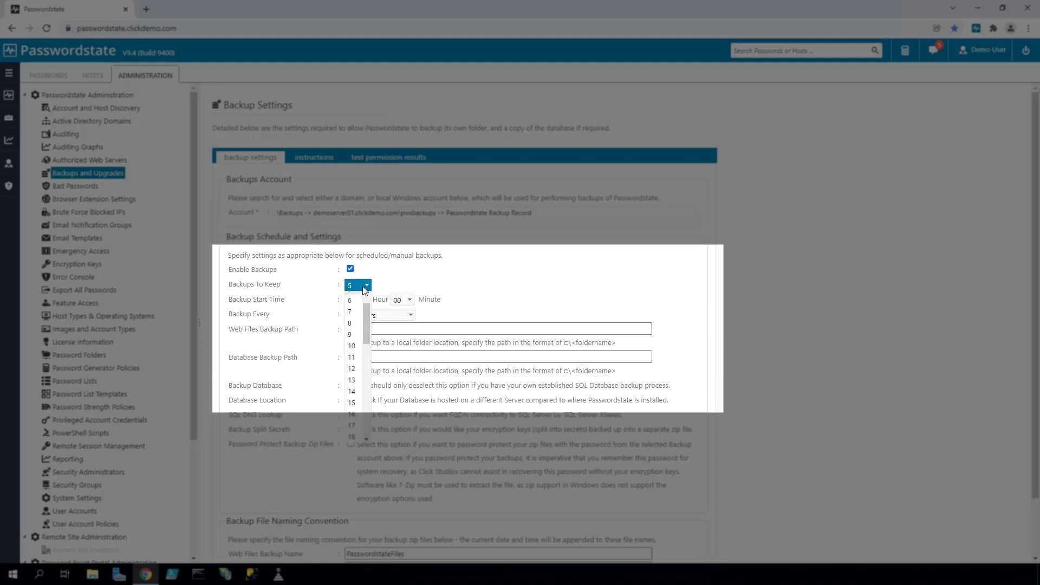
click(355, 355)
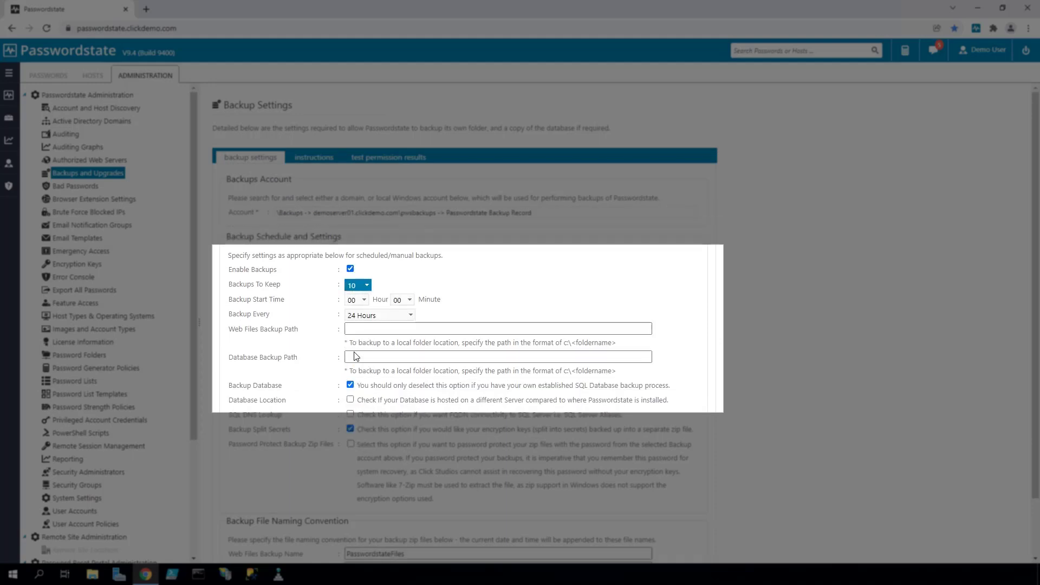
- Set the backup start hour to 08 and both the web files and database backup paths to c:\backups
click(367, 301)
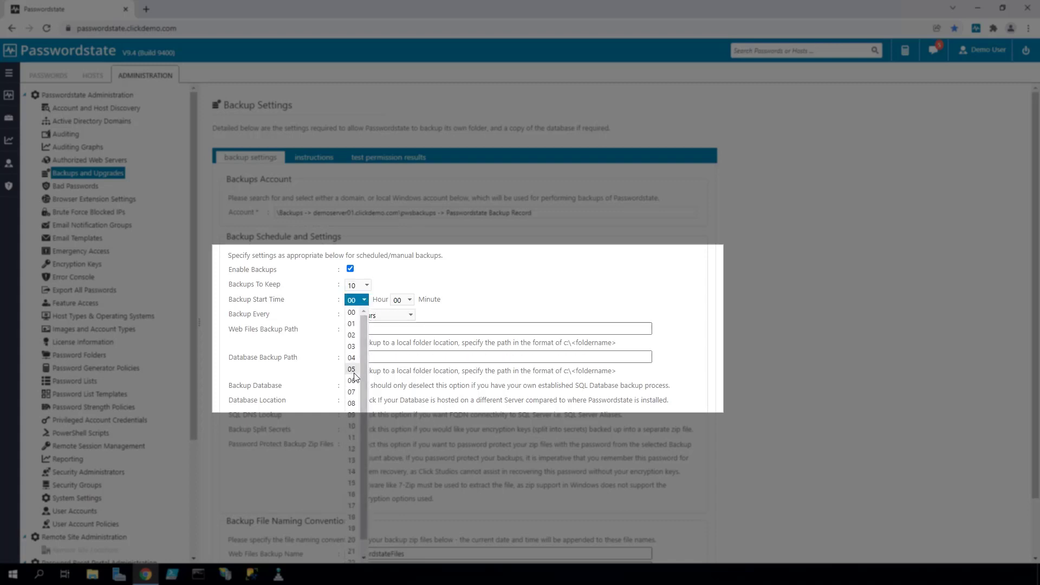
click(351, 403)
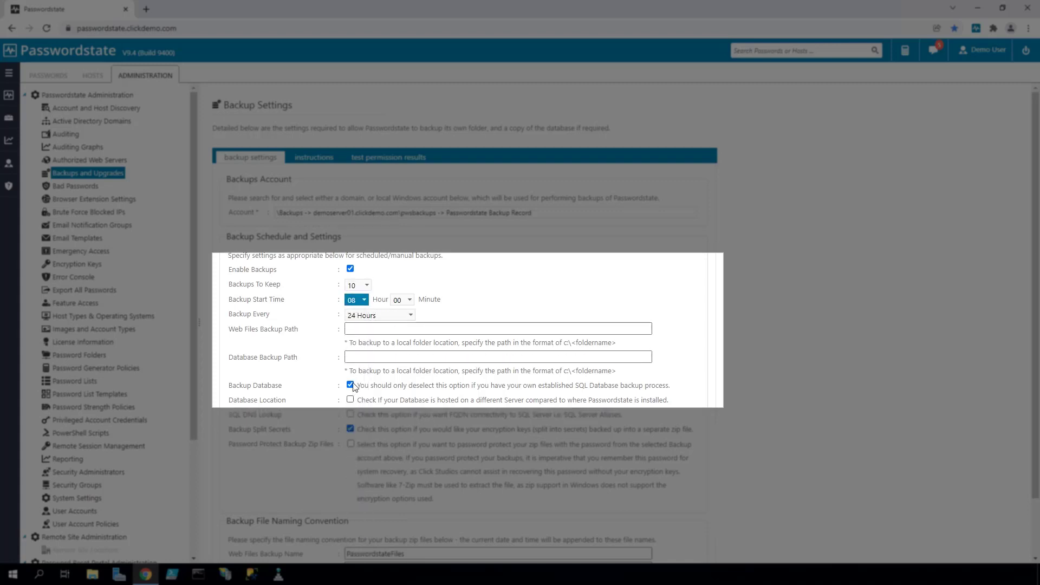
click(359, 330)
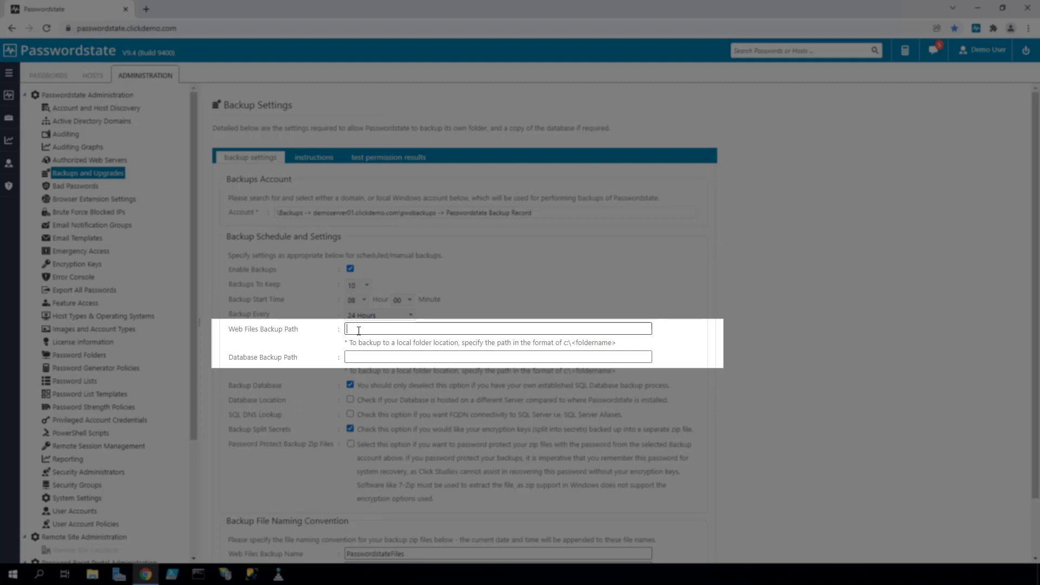
text(c:\backups)
key(Tab)
text(c:\backups)
- Test the backup account's permissions and save the backup settings
scroll(340, 335, down, 2)
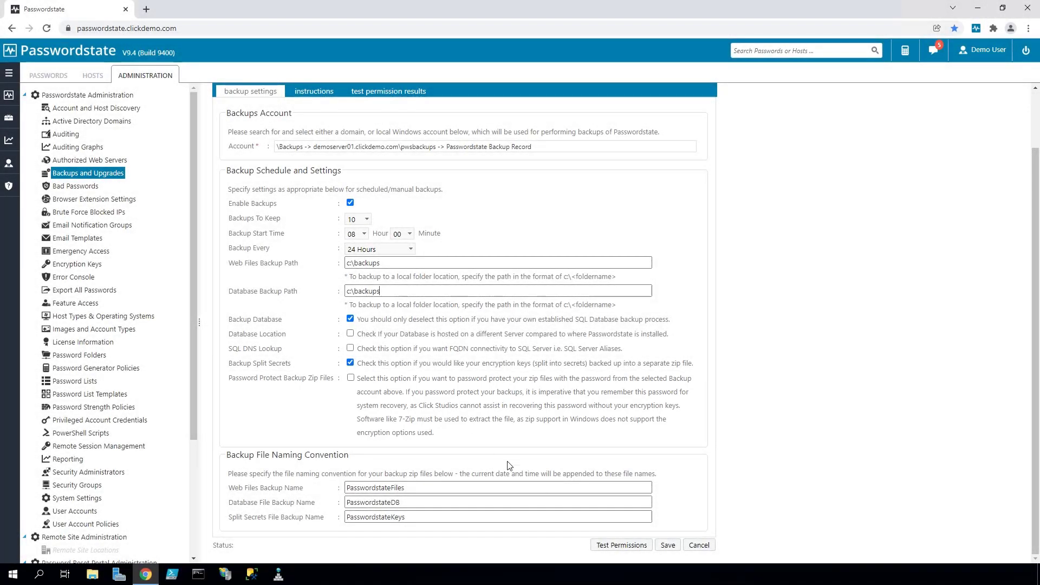
click(610, 545)
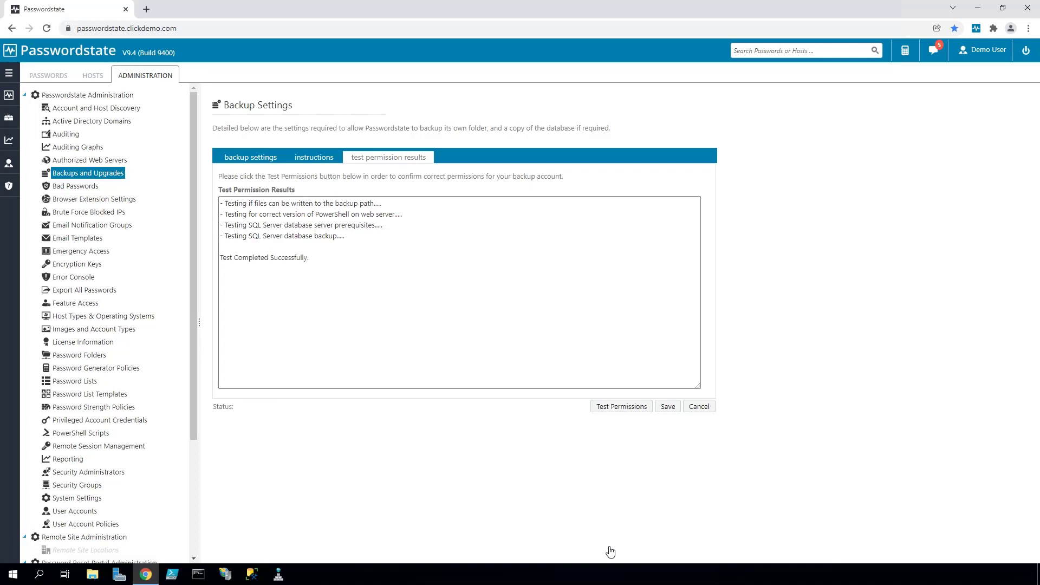
click(672, 407)
right_click(673, 409)
- Run a manual Passwordstate backup immediately
click(381, 212)
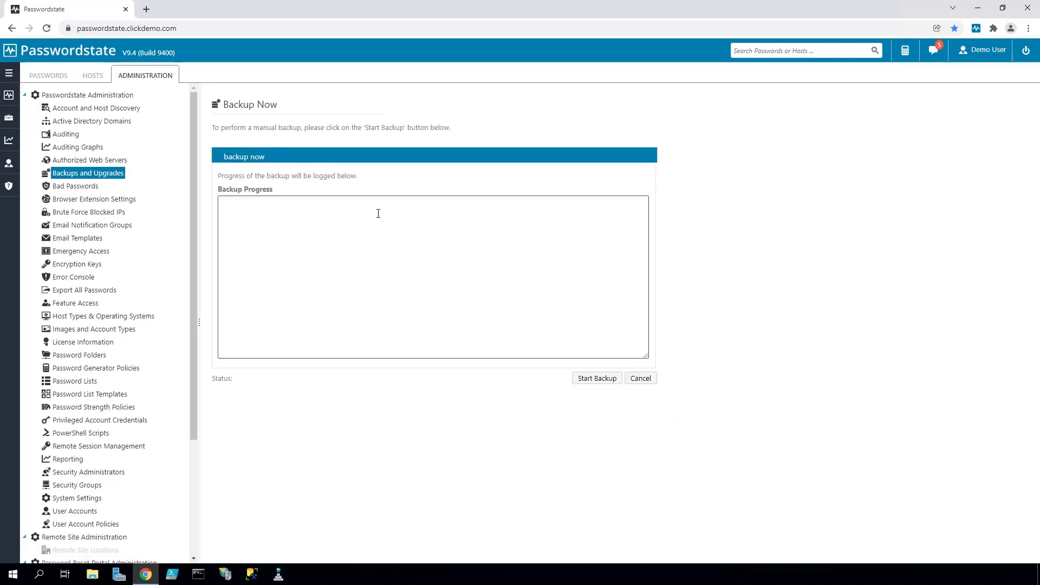
click(597, 379)
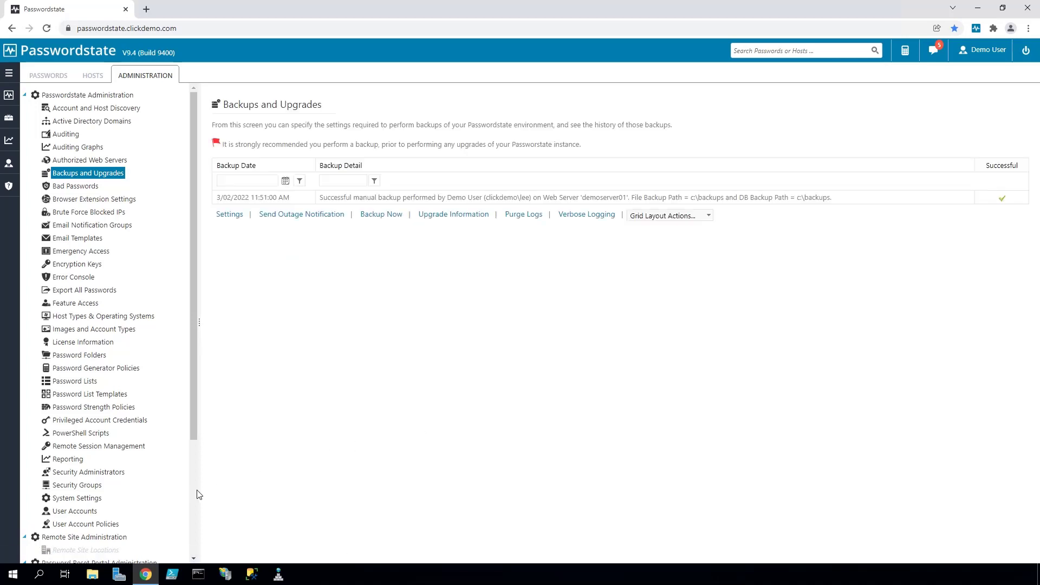
- Switch to File Explorer and open the Backups folder on Local Disk (C:) to check the backup files
click(91, 575)
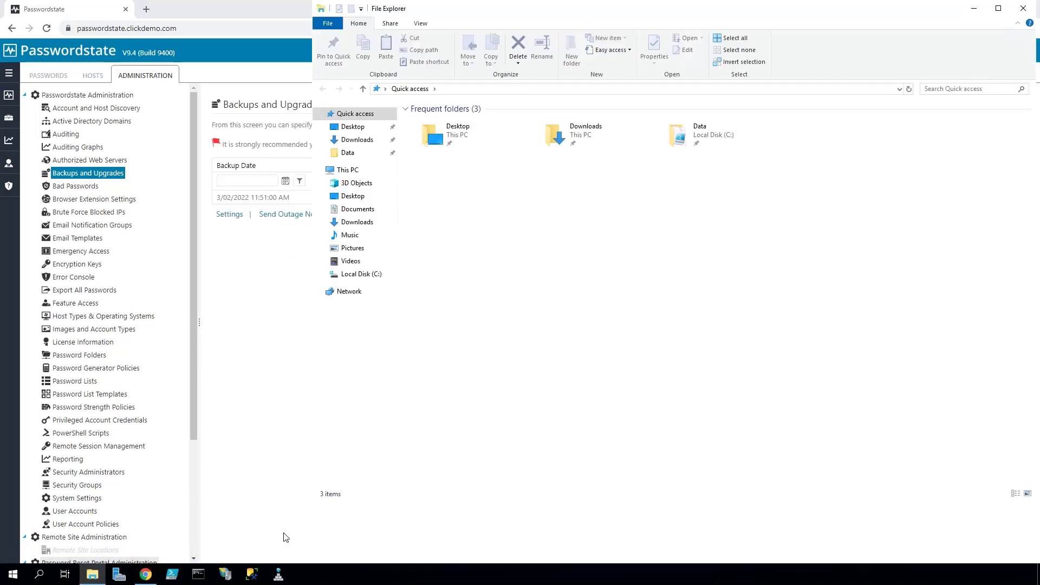
click(371, 276)
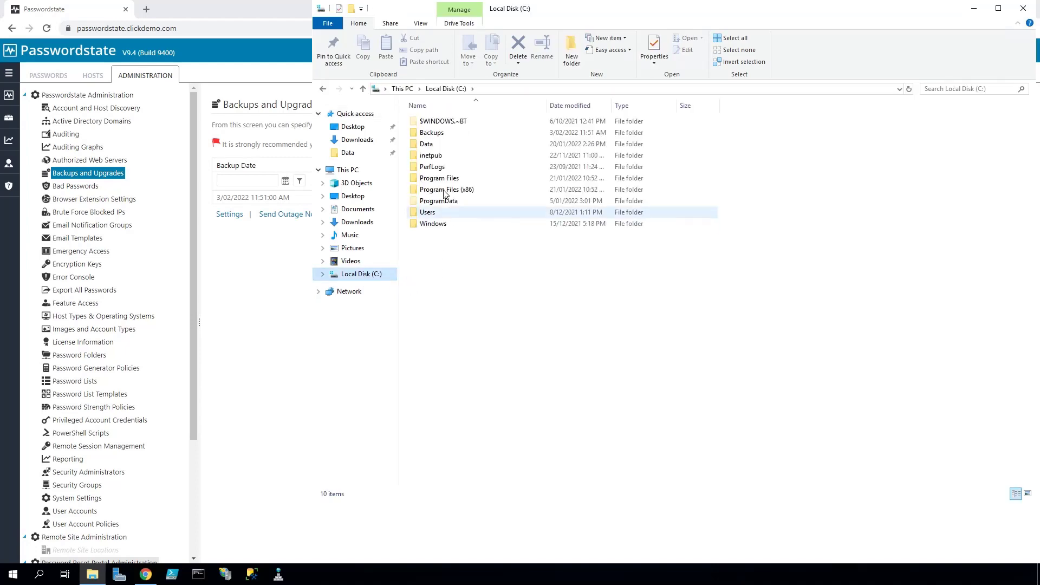
double_click(433, 134)
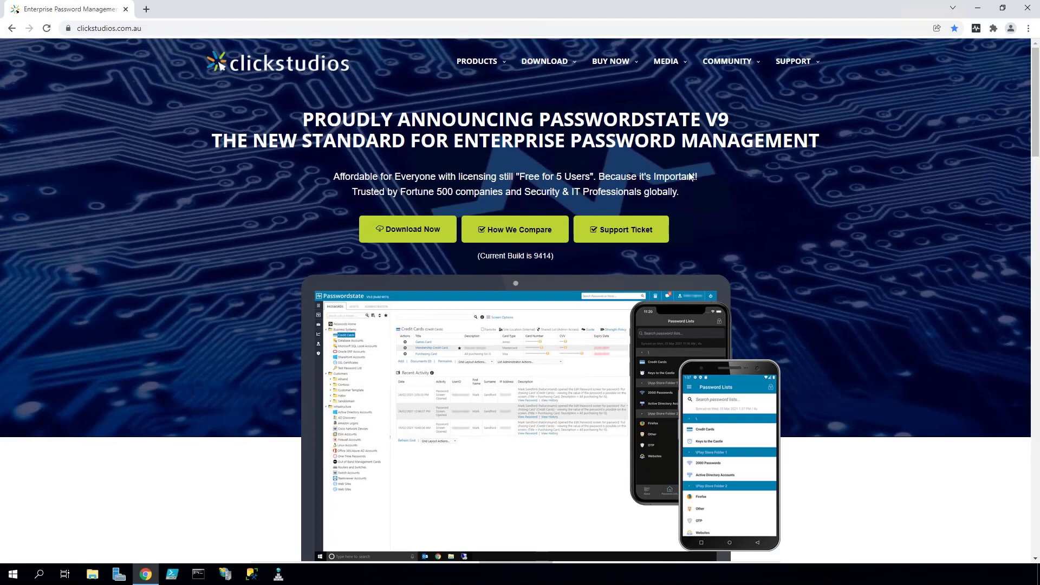
- Open the Passwordstate documentation on the Click Studios website and locate the Automatic Backups And Upgrades manuals
click(798, 63)
click(805, 106)
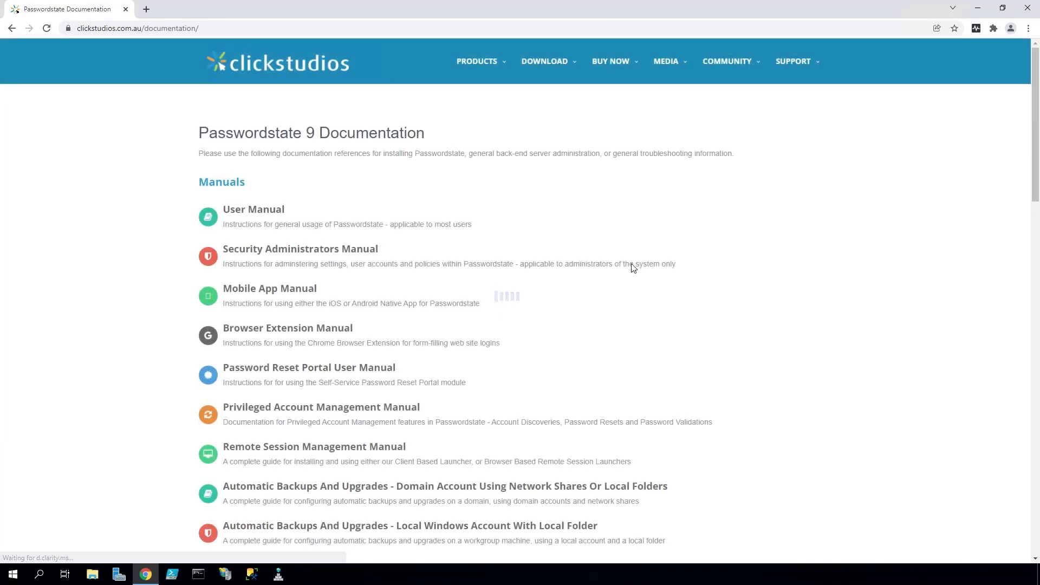
scroll(578, 314, down, 4)
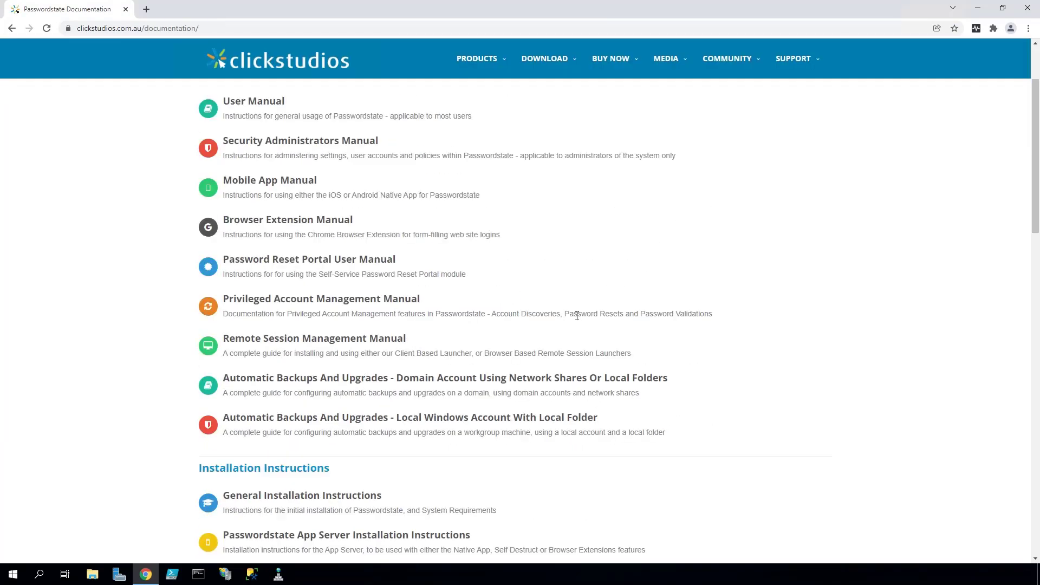
scroll(577, 316, down, 1)
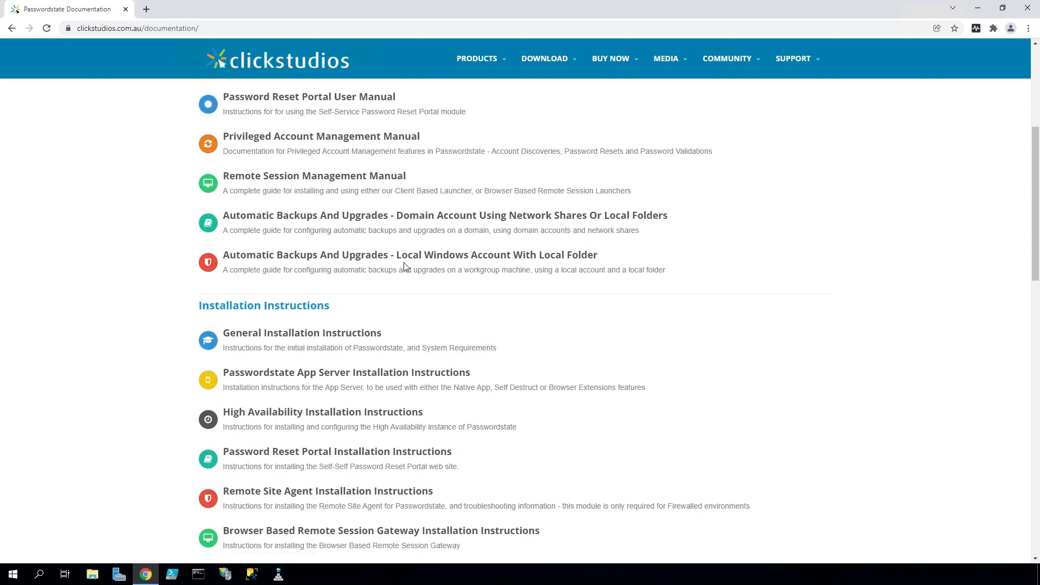
- Open the Click Studios Contact Support page and view the Generate Support Ticket form
mouse_move(817, 64)
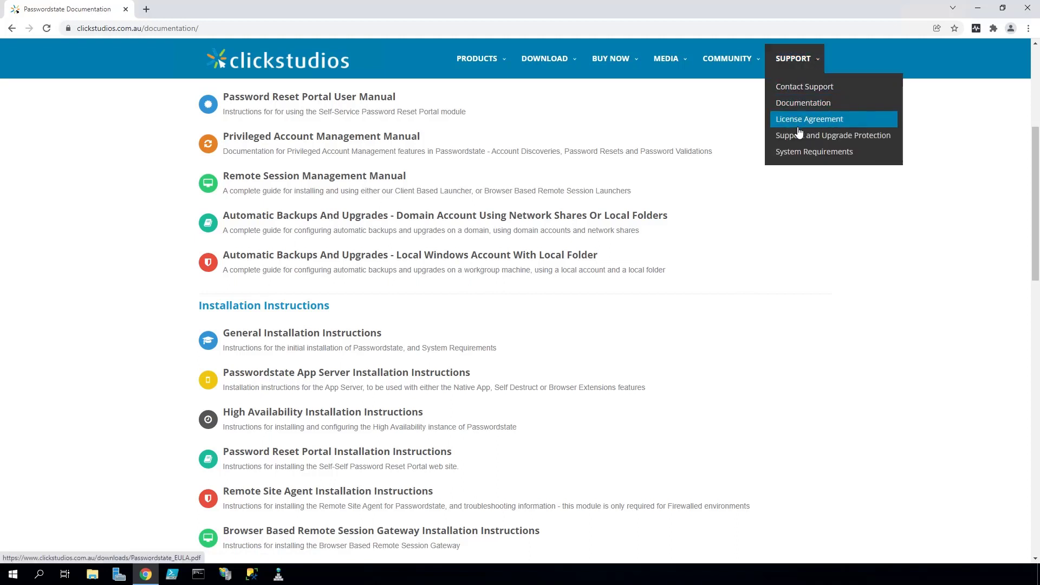
click(805, 88)
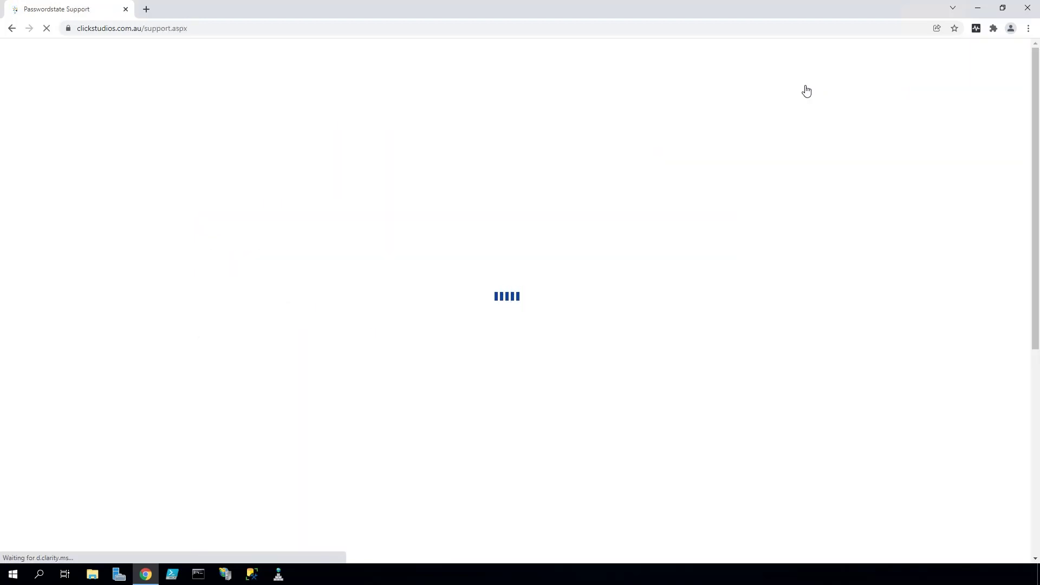
scroll(773, 267, down, 1)
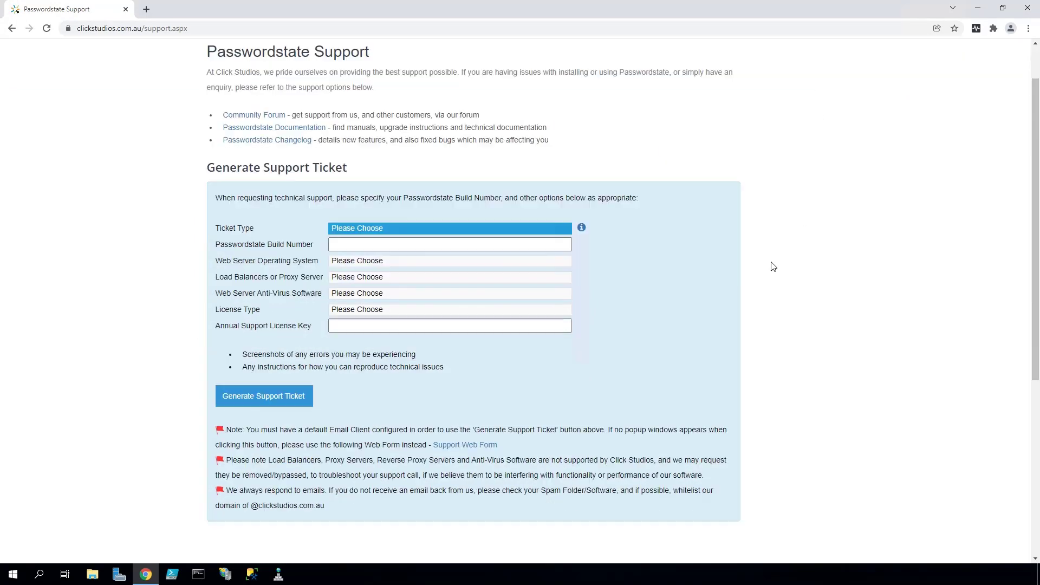
scroll(773, 266, down, 1)
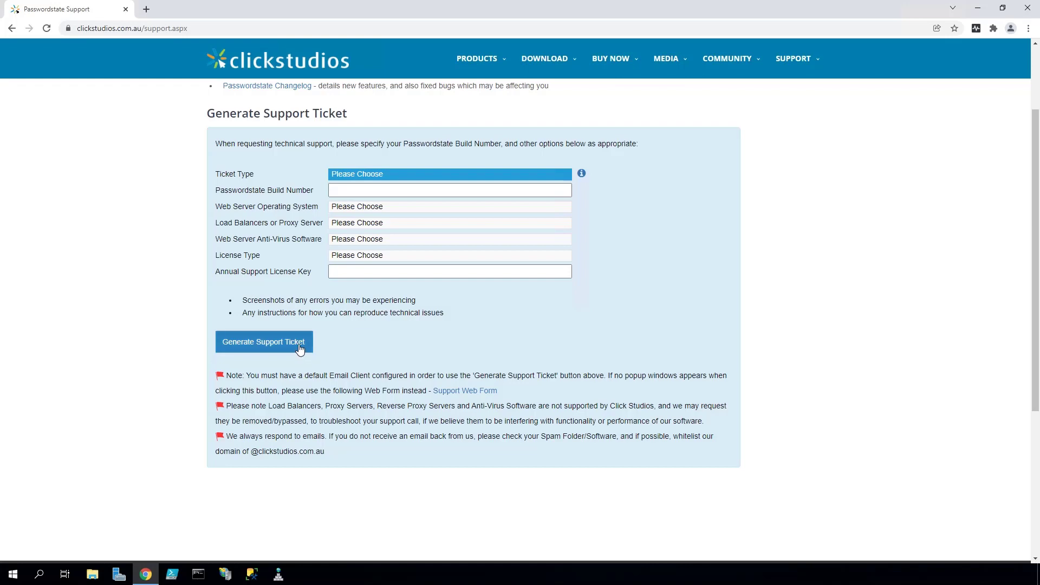